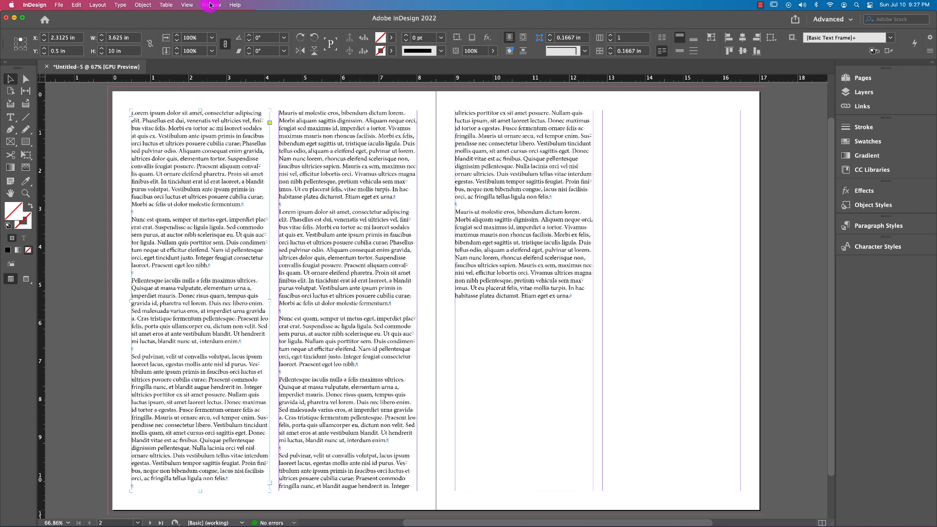
Show the Text Wrap settings and park them beside the upper half of the right page's second column
click(210, 5)
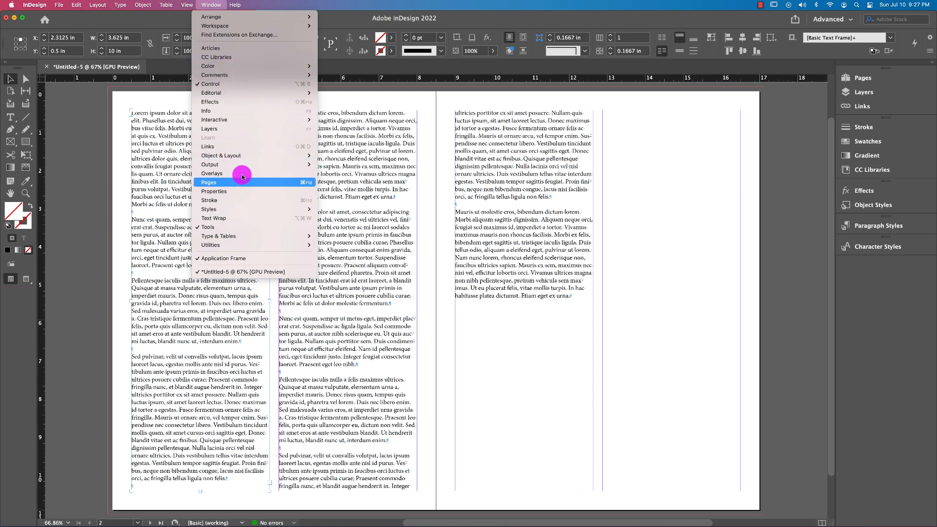
click(216, 222)
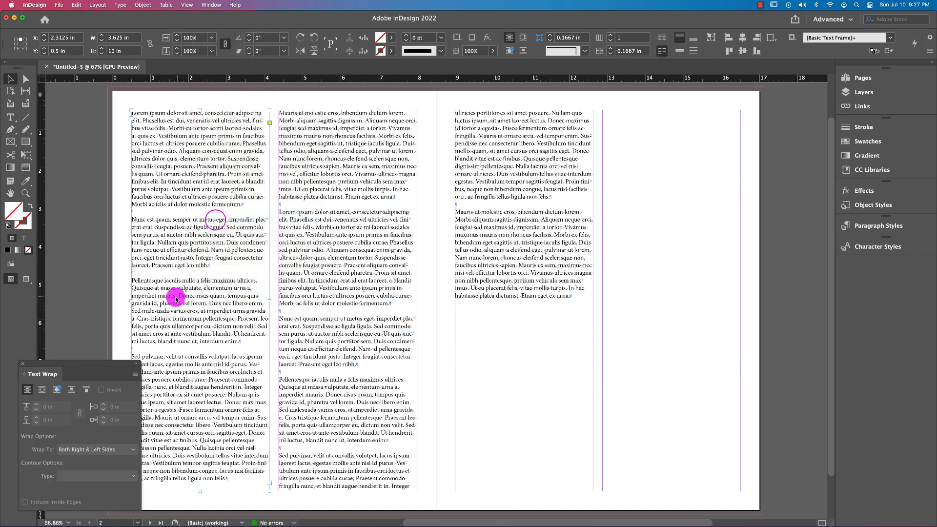
drag(102, 362, 784, 191)
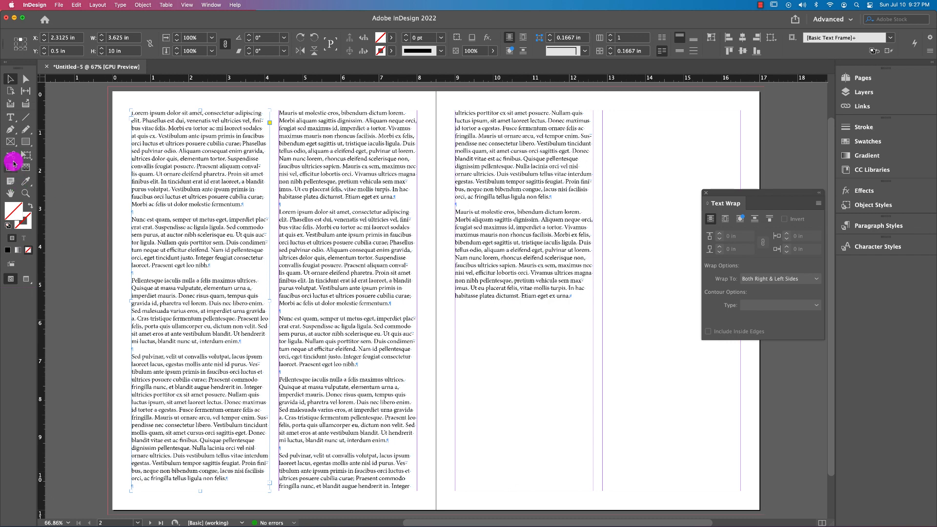
Draw a rectangular frame about 2.44 by 2.56 in below the text in the right page's first column
click(10, 143)
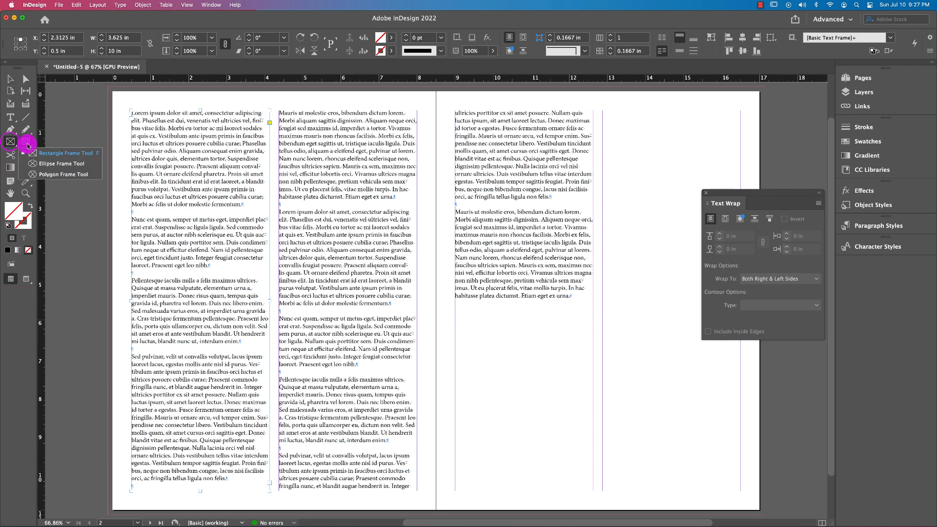
click(56, 156)
drag(502, 329, 594, 427)
click(18, 145)
click(10, 79)
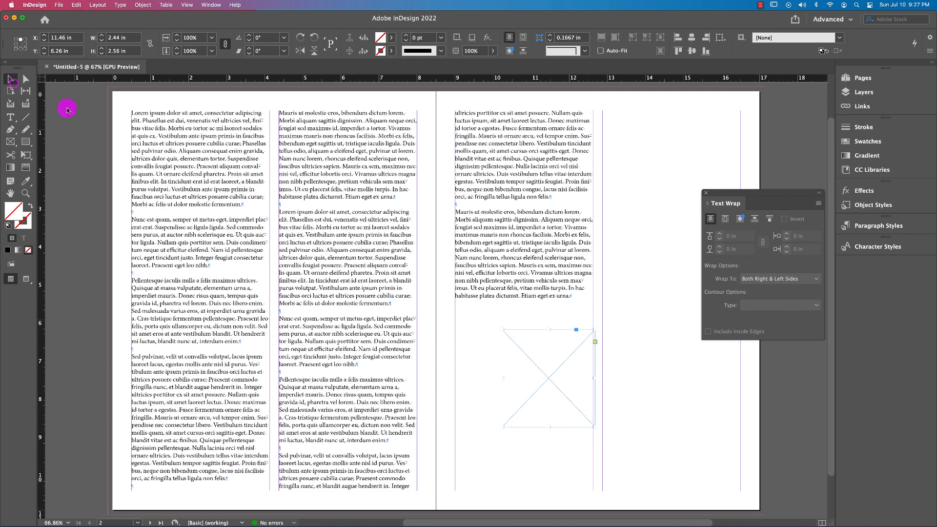
Reposition the rectangular frame below the text, enlarge it to about 2.46 by 3.26 in and fill it with magenta (C=0 M=100 Y=0 K=0)
drag(561, 383, 522, 381)
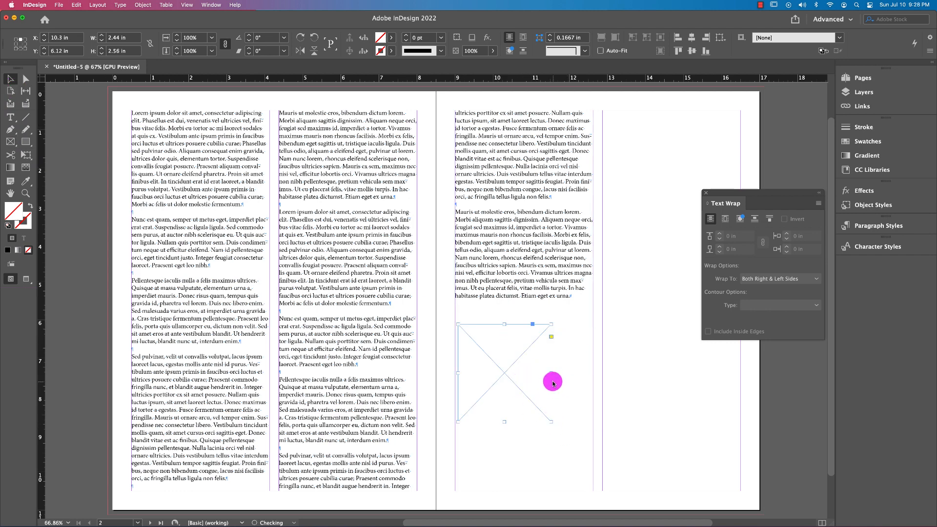
drag(548, 425, 552, 448)
drag(509, 370, 526, 360)
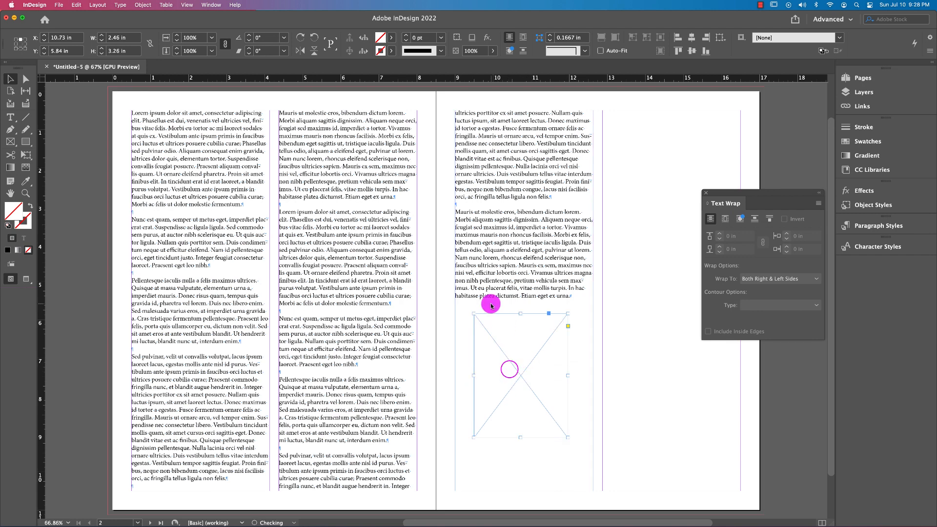
click(393, 44)
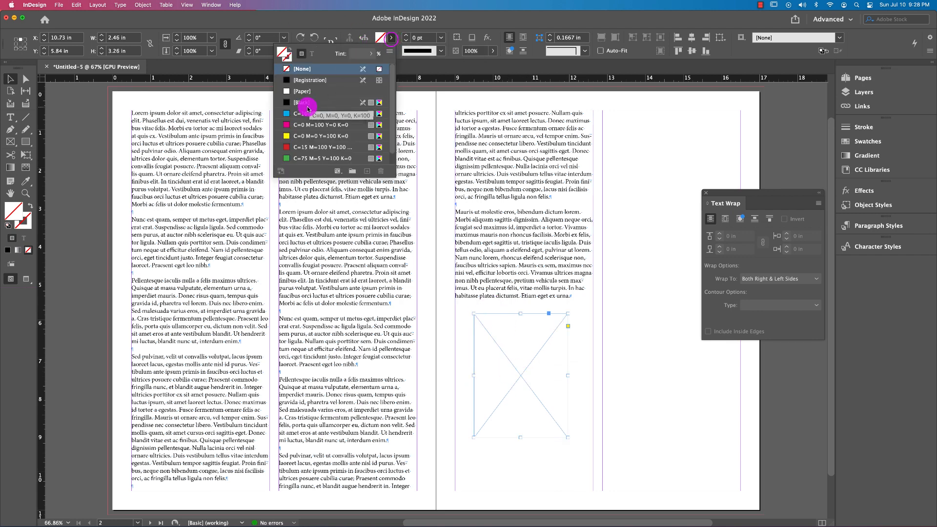
click(305, 125)
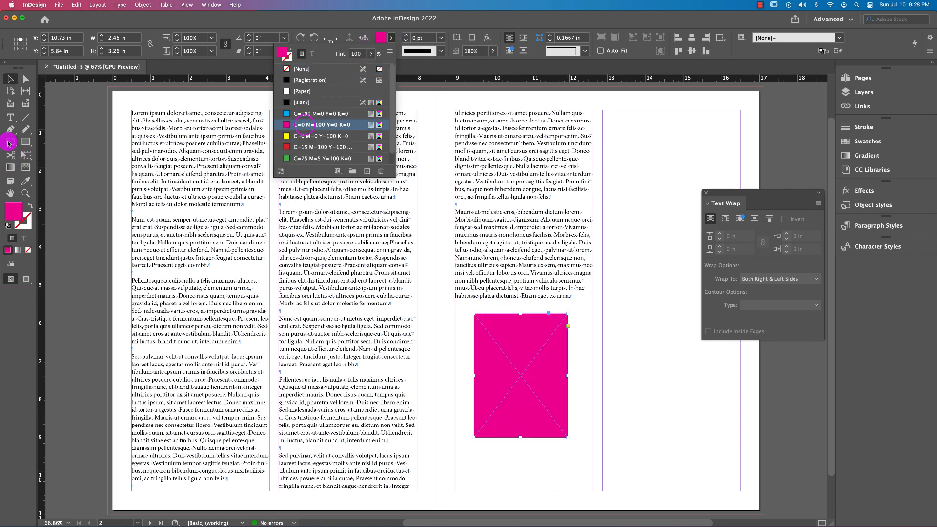
Draw a circular frame about 2.53 in across low in the right page's empty column and fill it with cyan (C=100 M=0 Y=0 K=0)
click(8, 142)
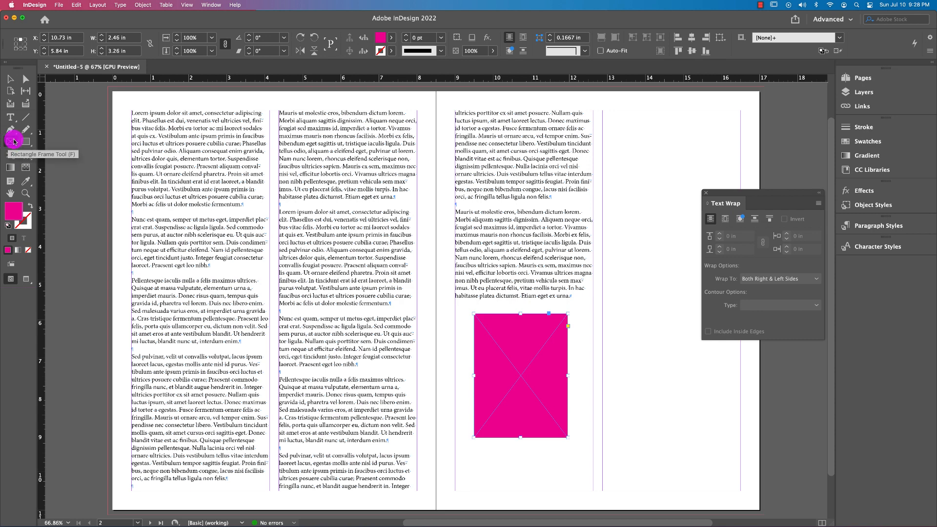
click(13, 142)
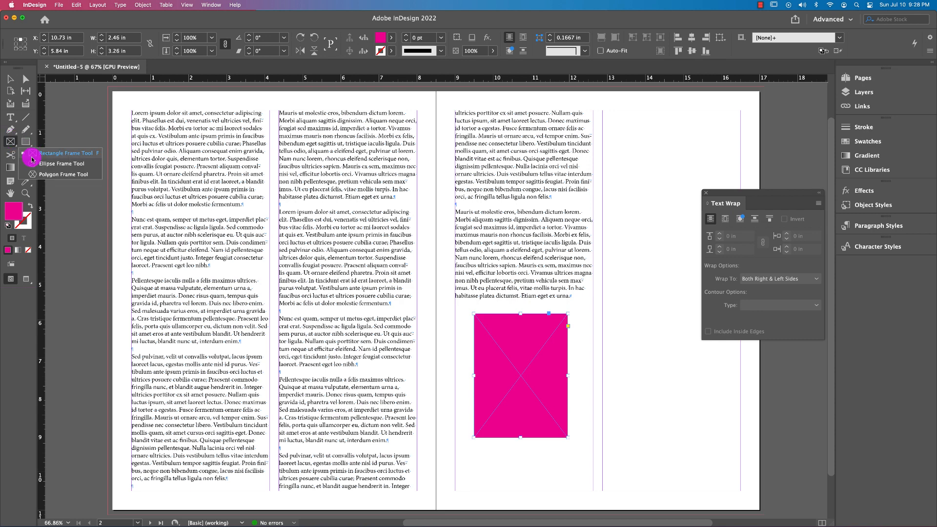
click(44, 164)
drag(622, 373, 719, 472)
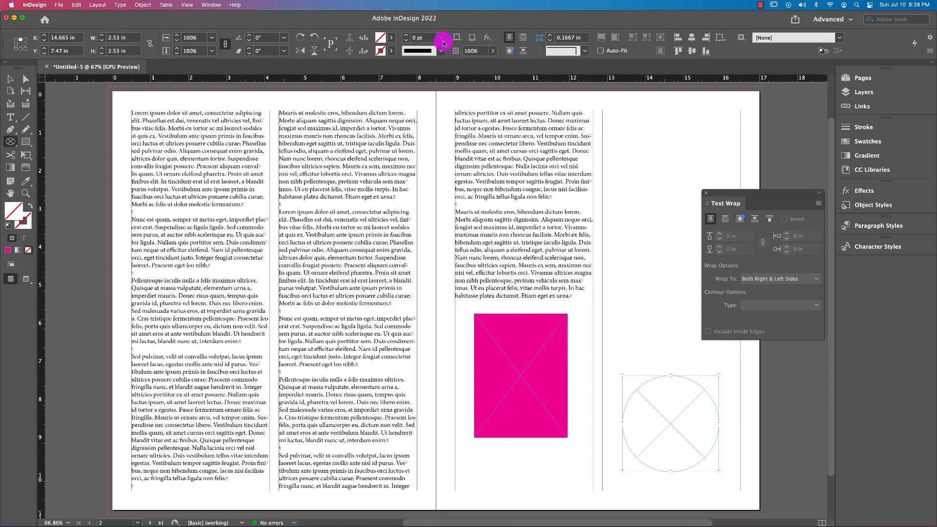
click(393, 42)
click(306, 113)
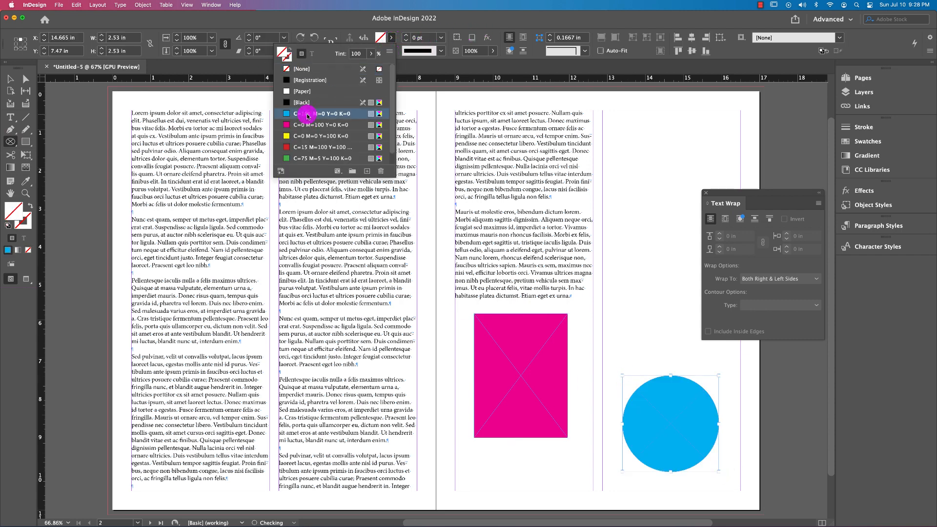
click(11, 81)
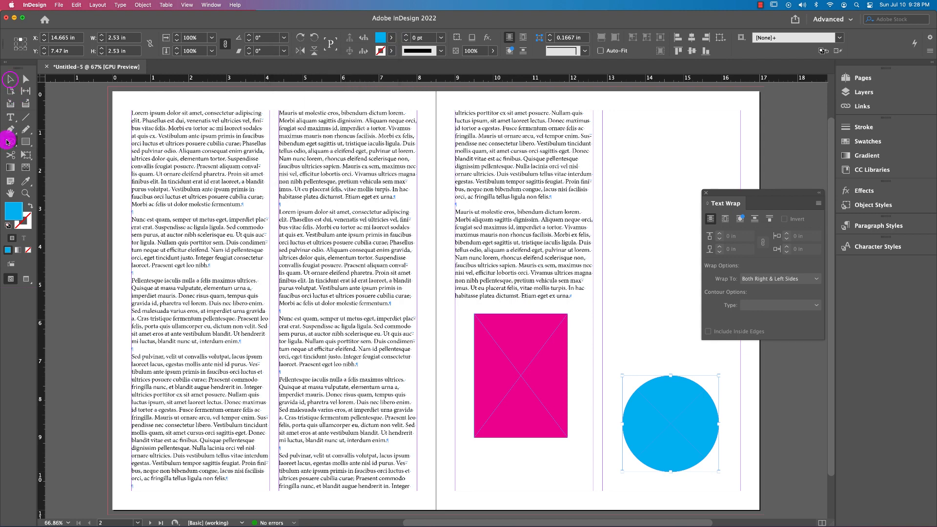
Draw a hexagonal frame about 1.76 by 1.52 in high in the right page's empty column and fill it with yellow (C=0 M=0 Y=100 K=0)
click(7, 141)
click(71, 172)
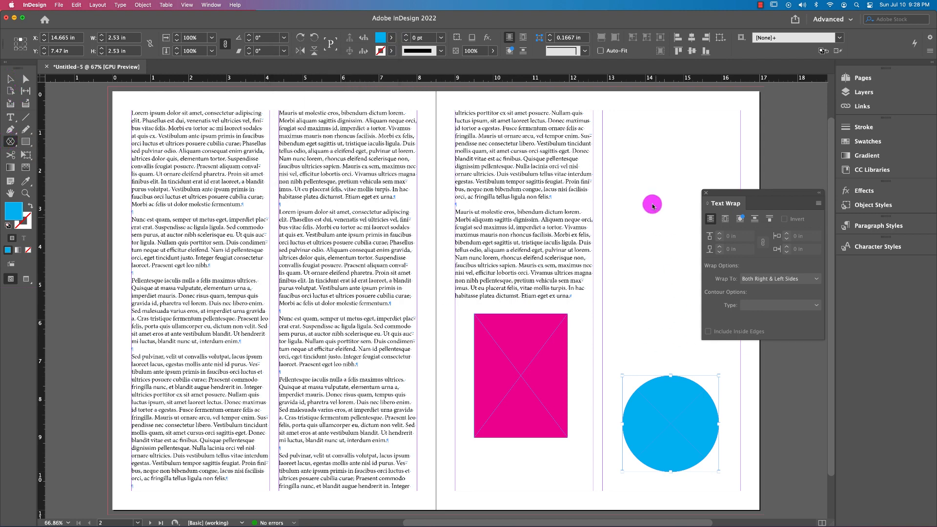
drag(644, 151, 711, 266)
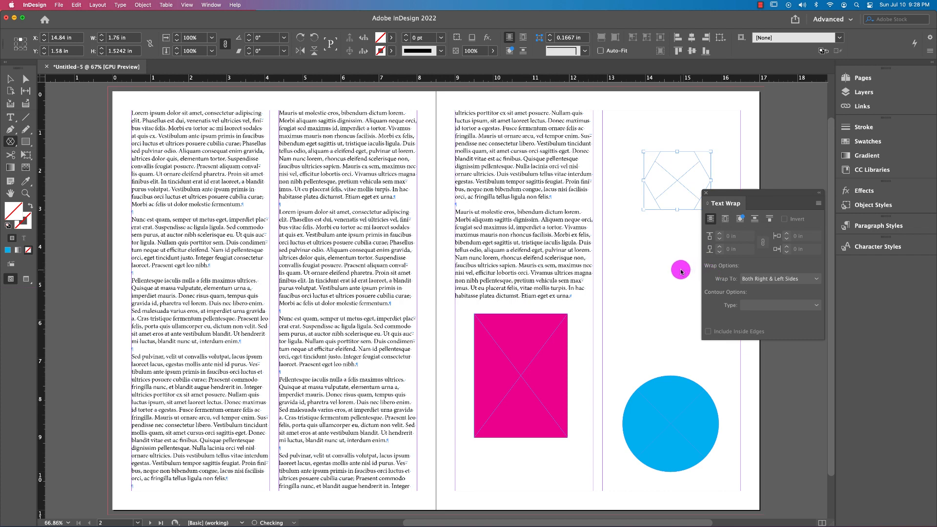
click(392, 39)
click(302, 135)
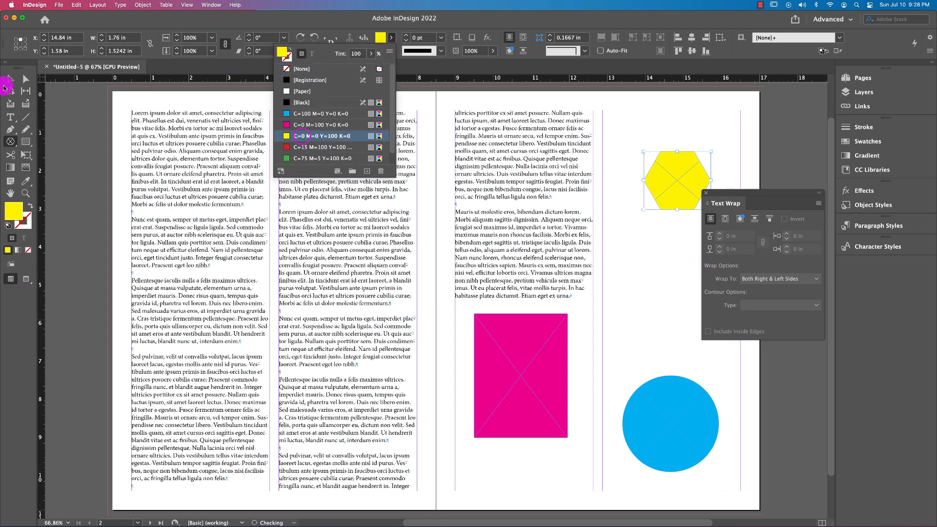
click(9, 79)
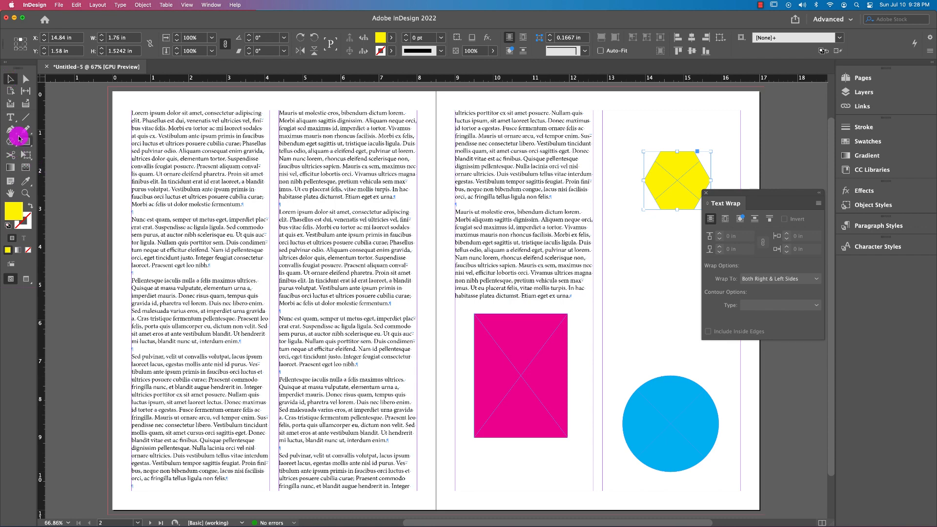
Draw a closed, irregular straight-sided shape about 3.06 by 3.92 in with the Pen tool on the pasteboard beside the right page
click(11, 130)
scroll(566, 261, right, 5)
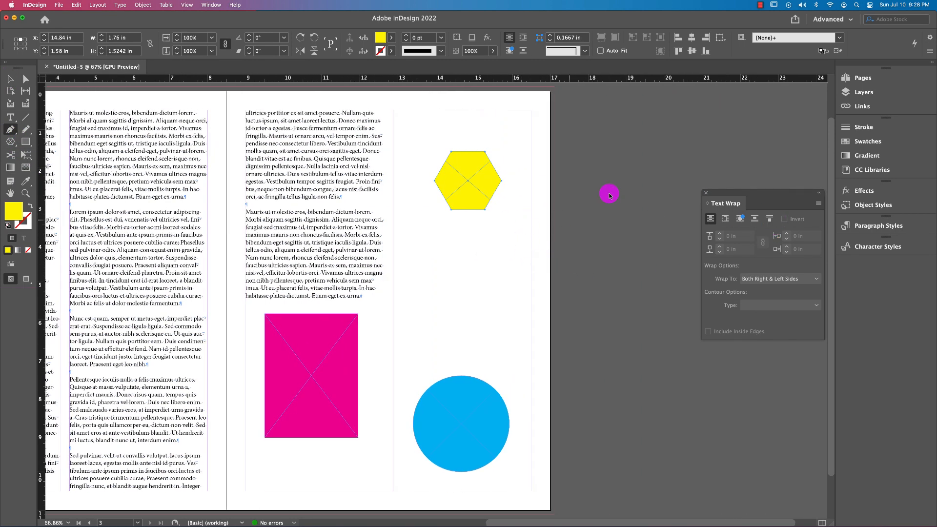
key(super+shift+a)
click(630, 160)
click(574, 206)
click(615, 308)
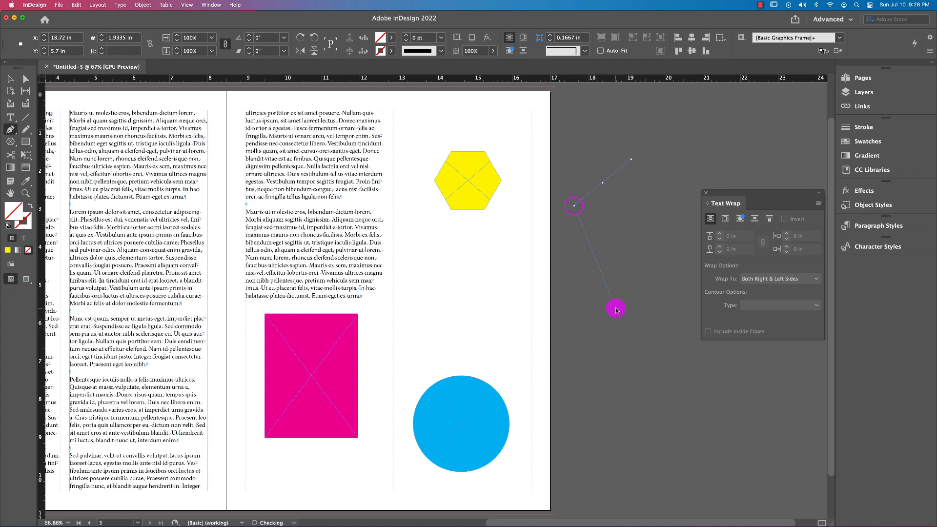
click(631, 244)
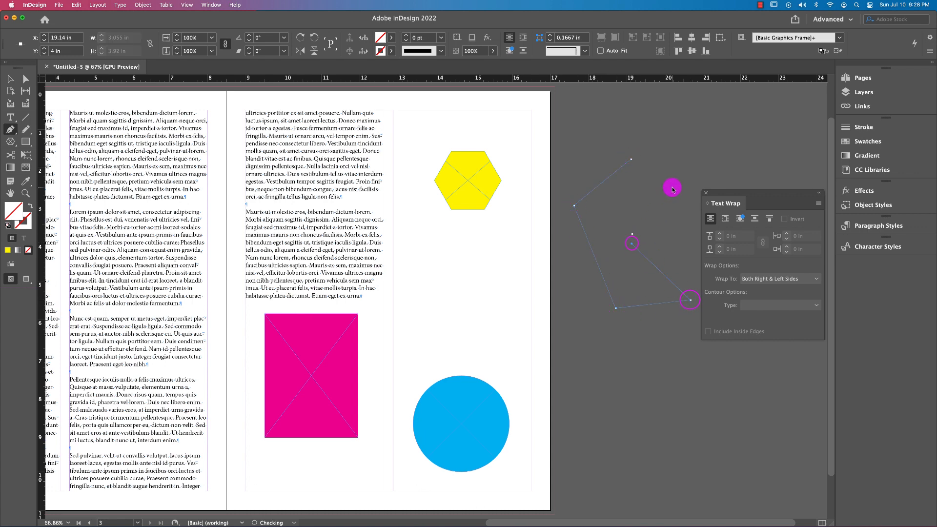
click(631, 161)
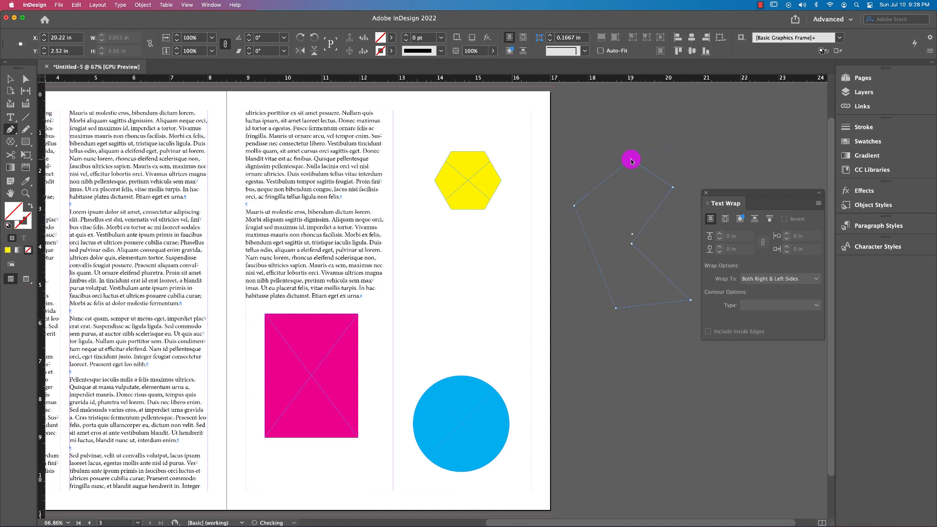
click(449, 145)
click(10, 79)
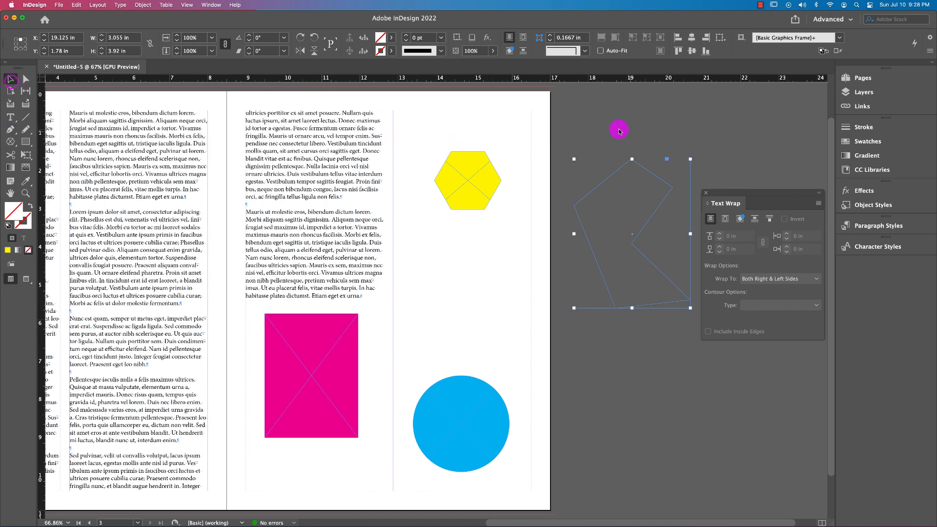
Fill the irregular pen-drawn shape with the red C=15 M=100 Y=100 swatch and deselect it
click(391, 38)
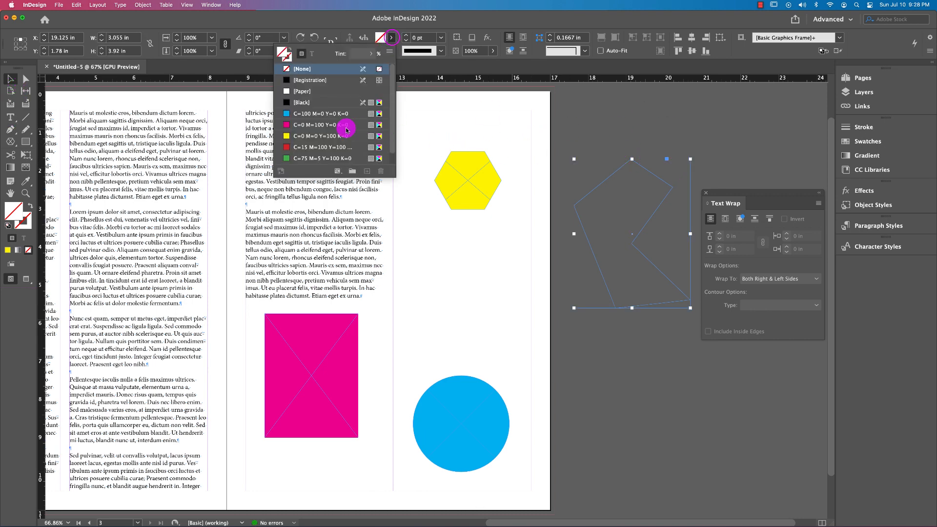
scroll(344, 129, down, 1)
click(308, 136)
click(632, 122)
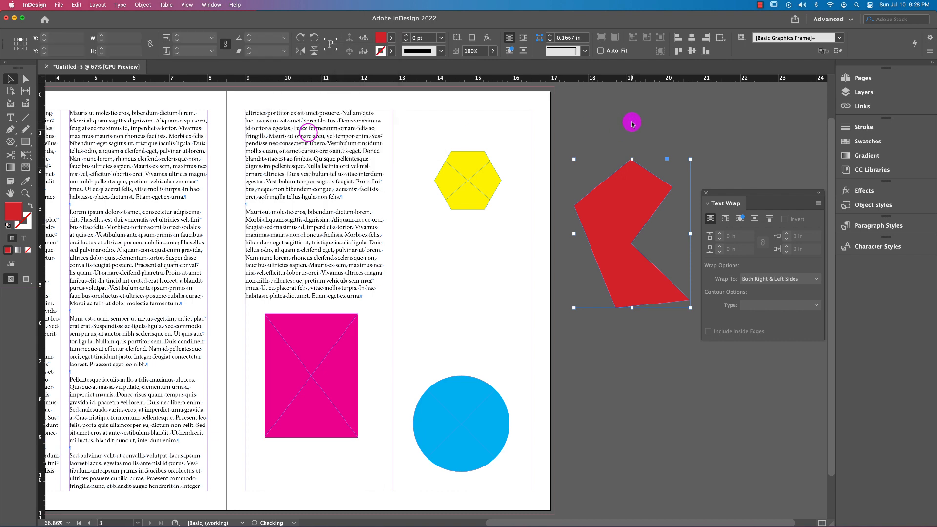
click(303, 362)
click(454, 425)
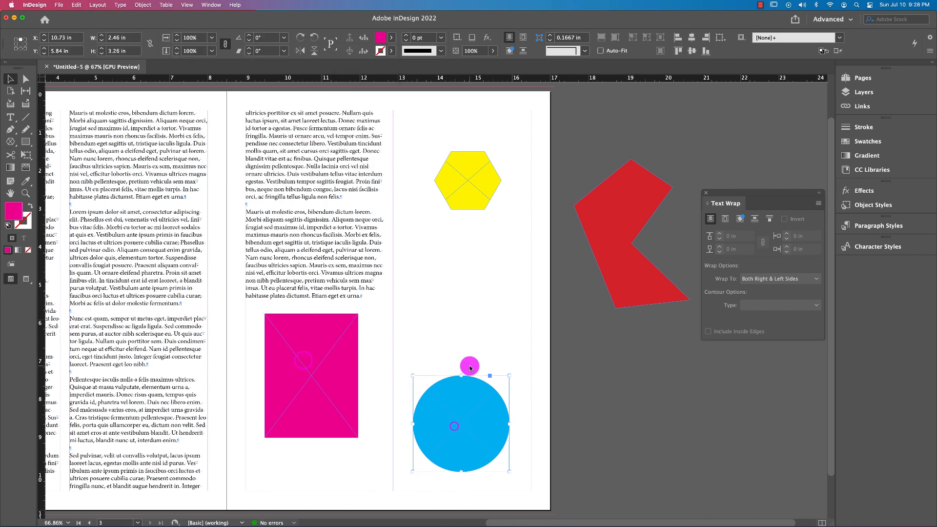
click(473, 180)
click(588, 244)
scroll(236, 220, left, 10)
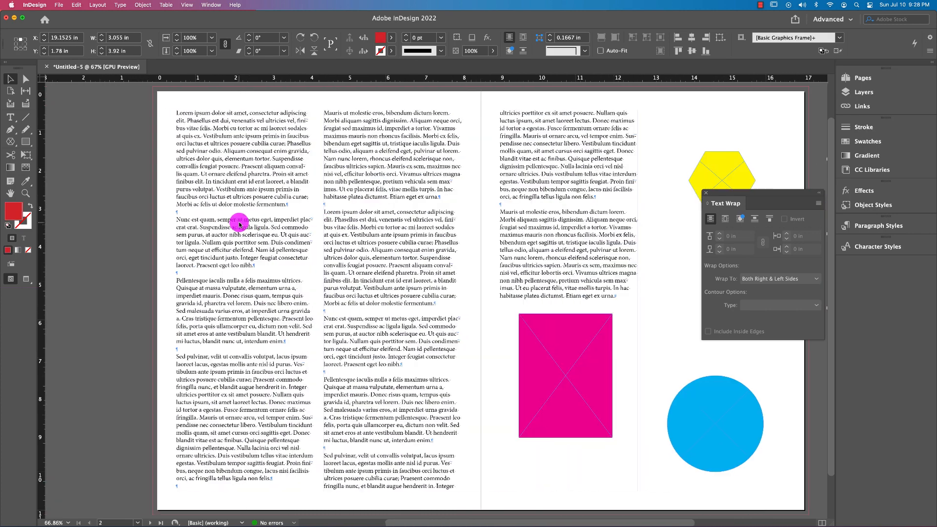
Arrange the hexagon and circle low on the right page and place the magenta rectangle over the text at the top of the left page's first column
mouse_move(559, 357)
mouse_down()
mouse_move(387, 309)
mouse_move(181, 207)
mouse_move(101, 211)
mouse_move(174, 209)
mouse_move(226, 192)
mouse_move(229, 176)
mouse_up()
drag(736, 440, 305, 359)
drag(727, 167, 634, 407)
drag(292, 331, 734, 417)
drag(180, 142, 256, 235)
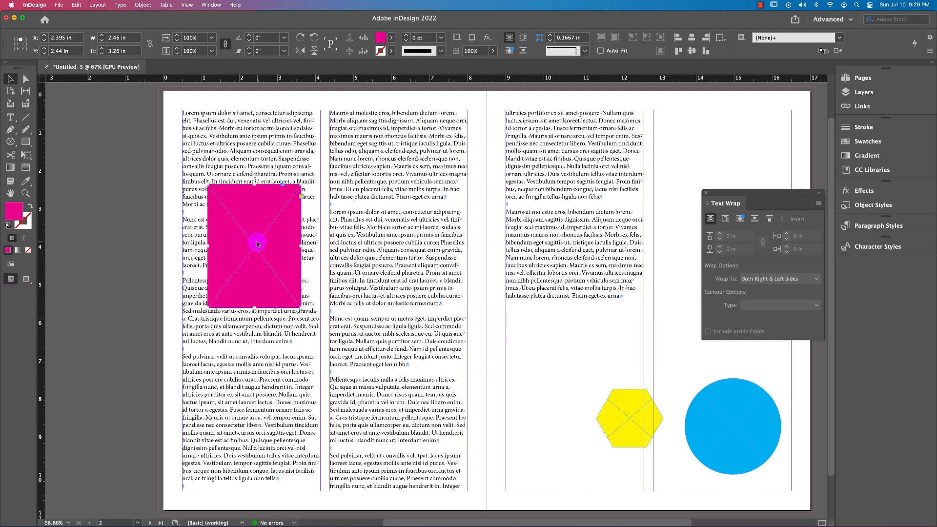
drag(257, 244, 236, 176)
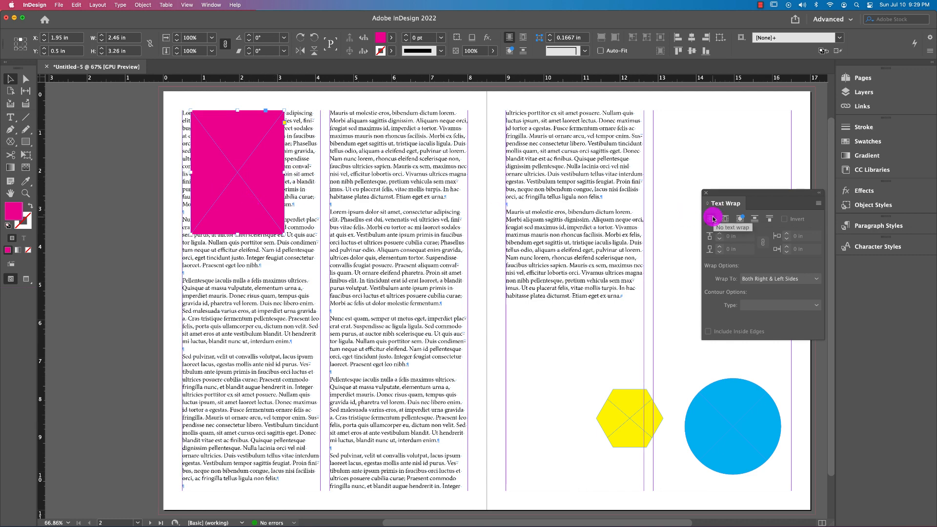
Enlarge the magenta rectangle to about 2.74 by 3.92 in and wrap the text around its bounding box
drag(726, 194, 678, 186)
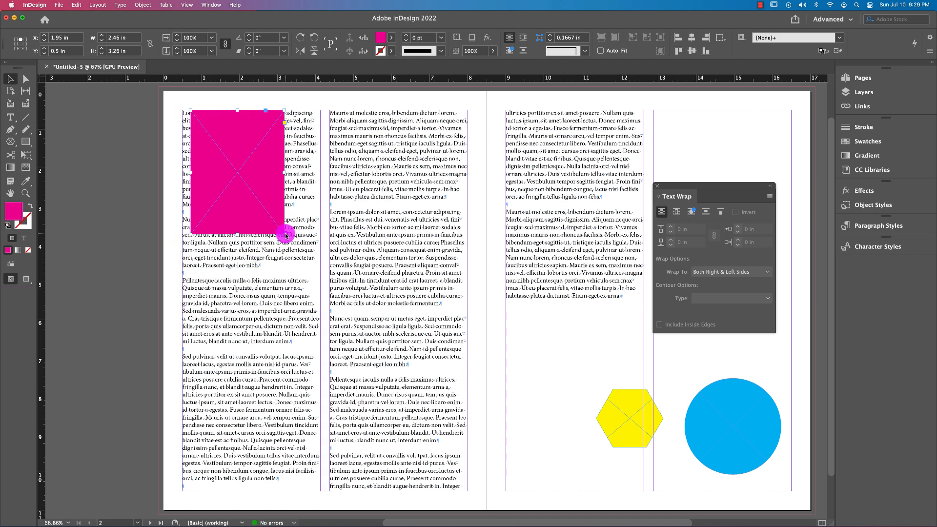
drag(285, 236, 294, 259)
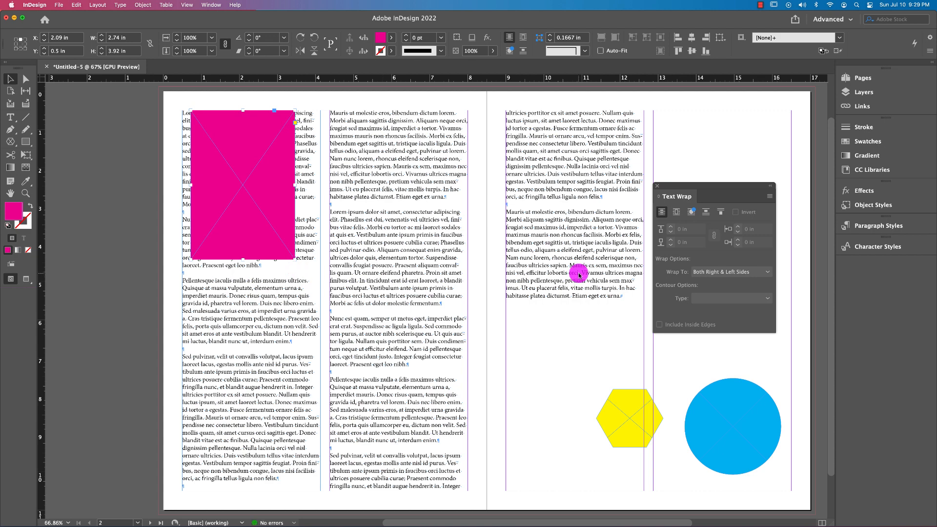
click(675, 210)
Try the wrap by moving the rectangle off the page and back to the first column's top-left corner, enlarging it to about 3.22 by 4.78 in
drag(270, 204, 128, 215)
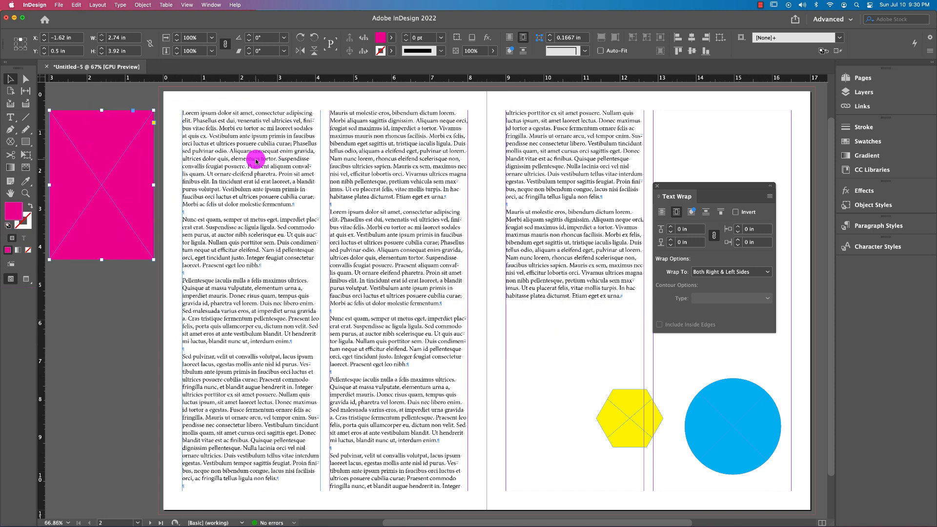
drag(91, 173, 227, 179)
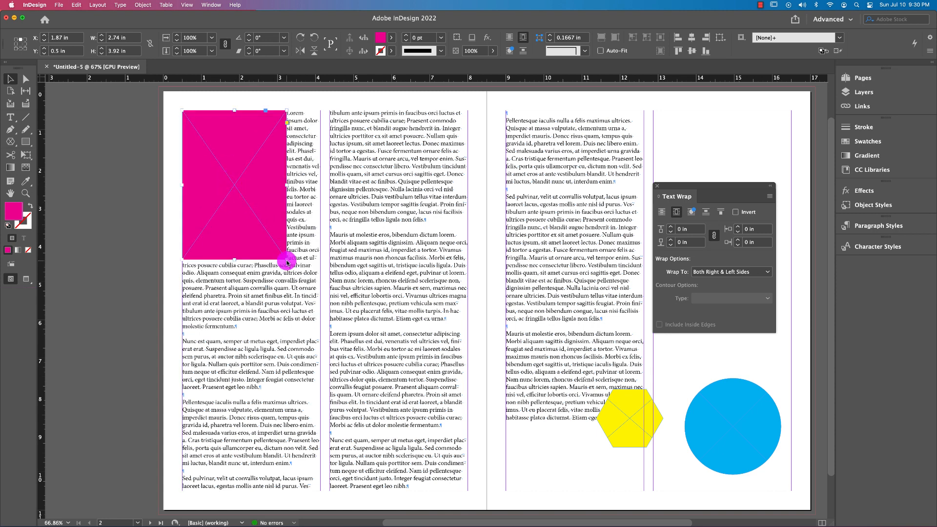
drag(287, 260, 306, 293)
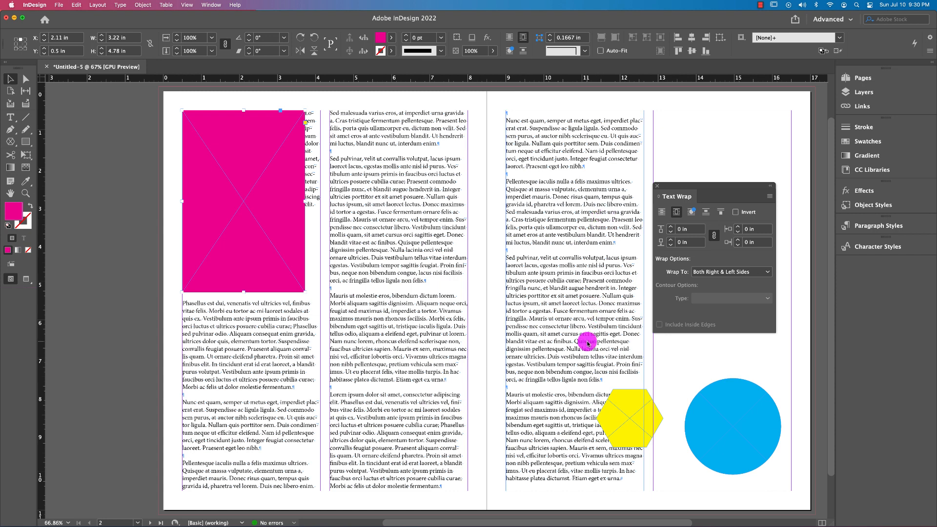
Move the magenta rectangle left out of the text column and shrink it to about 1.68 by 3.1 in on the pasteboard
drag(245, 203, 142, 191)
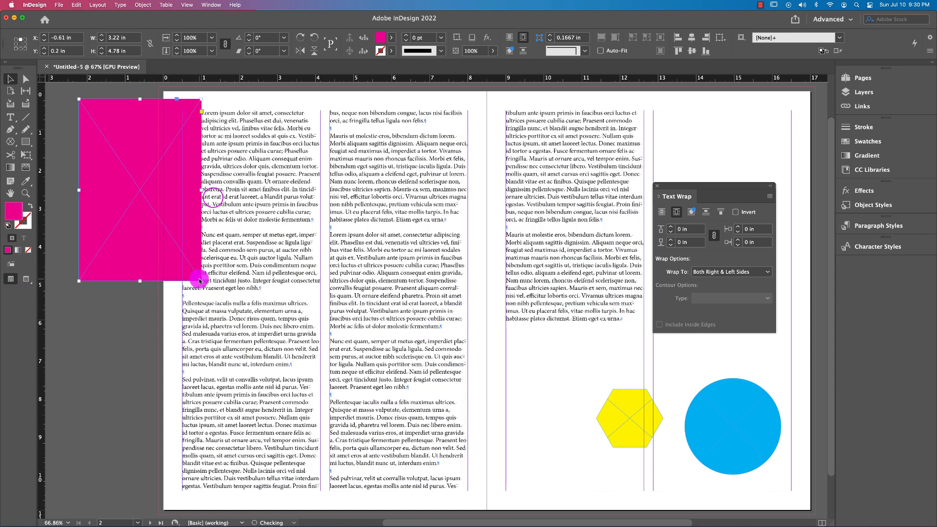
drag(201, 280, 143, 217)
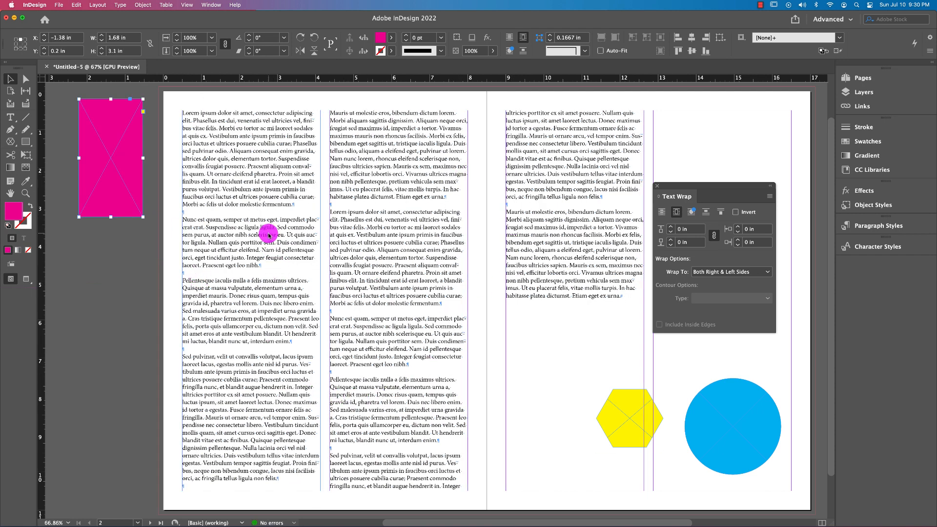
Move the magenta rectangle into the left page's first column, shorten it to about 2.14 in and place it at about X 1.82, Y 1.58 in
drag(118, 194, 221, 168)
drag(225, 236, 210, 161)
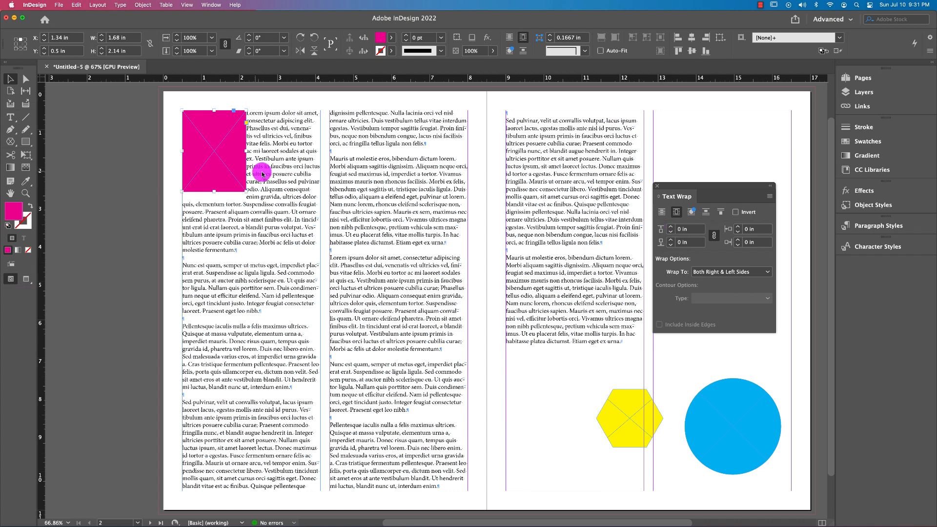
drag(215, 144, 245, 184)
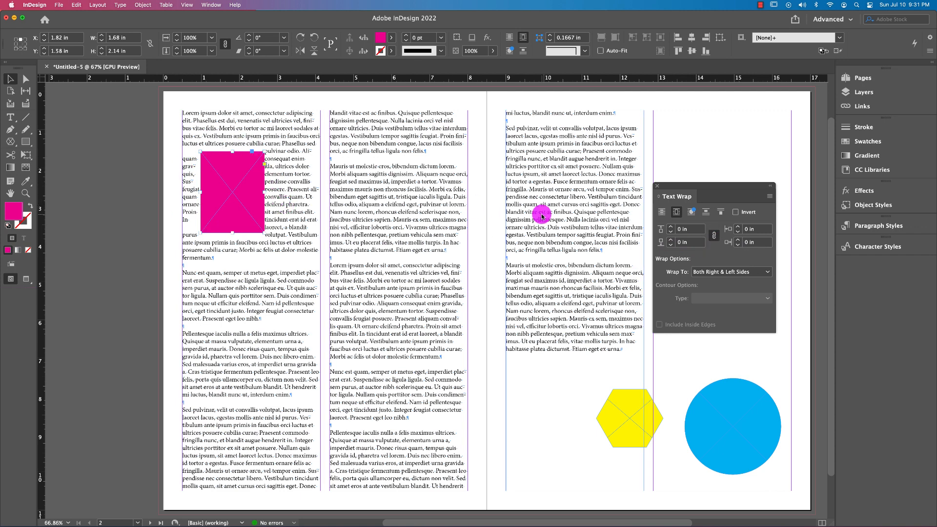
Increase the rectangle's linked text wrap offsets to 0.25 in on all four sides
click(712, 238)
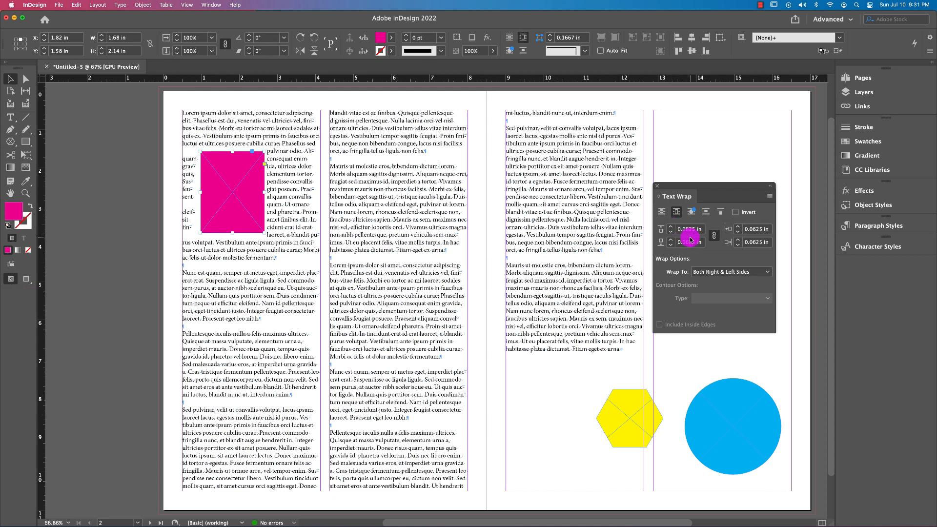
click(669, 228)
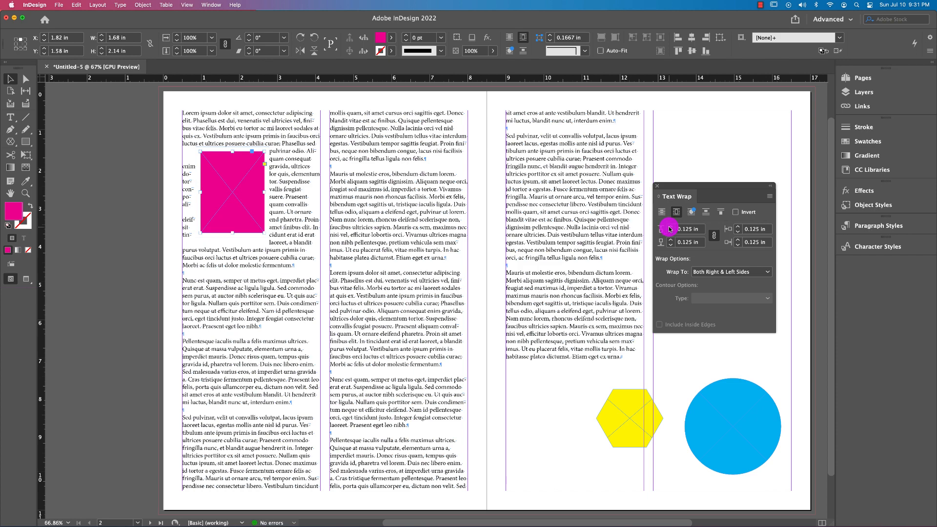
click(669, 229)
click(669, 229)
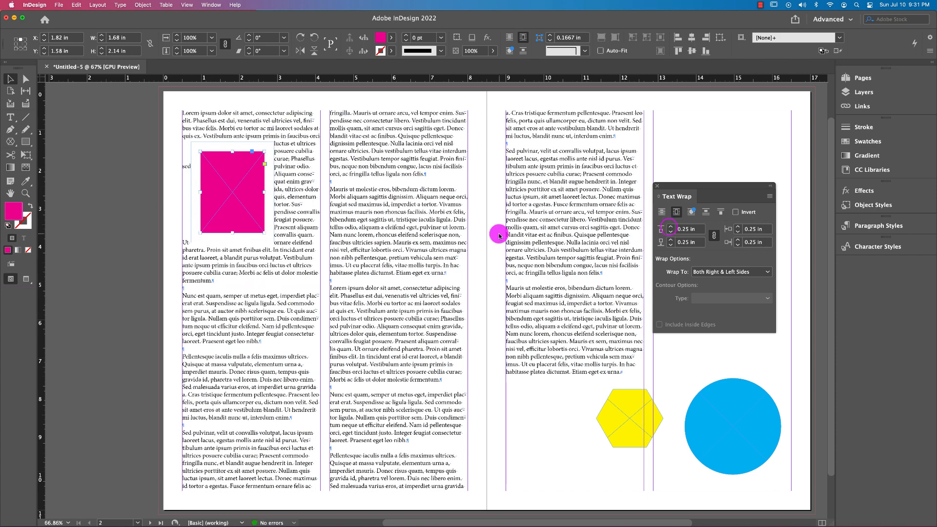
Try linked wrap offsets of 0.375 in around the magenta rectangle and reduce them to 0.1875 in on all sides
key(super+equal)
key(super+equal)
key(super+equal)
key(super+equal)
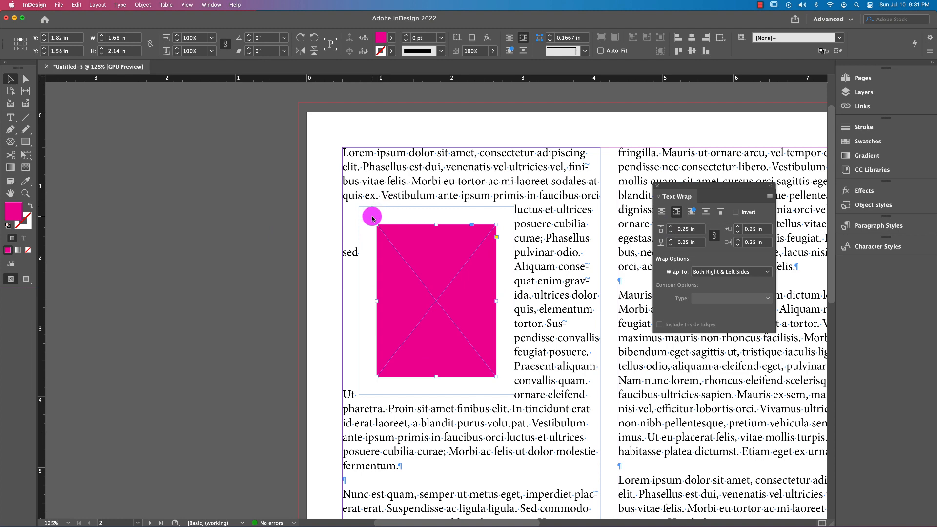
key(super+equal)
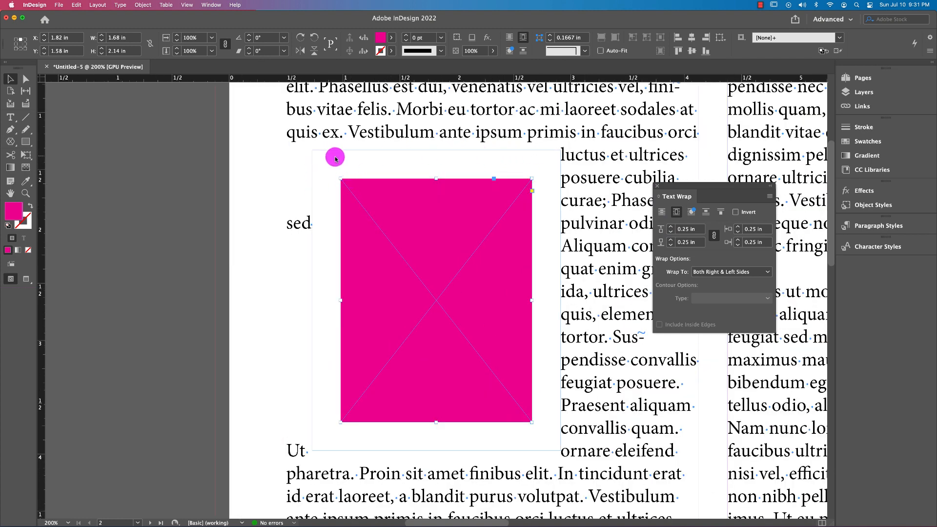
click(669, 227)
click(669, 227)
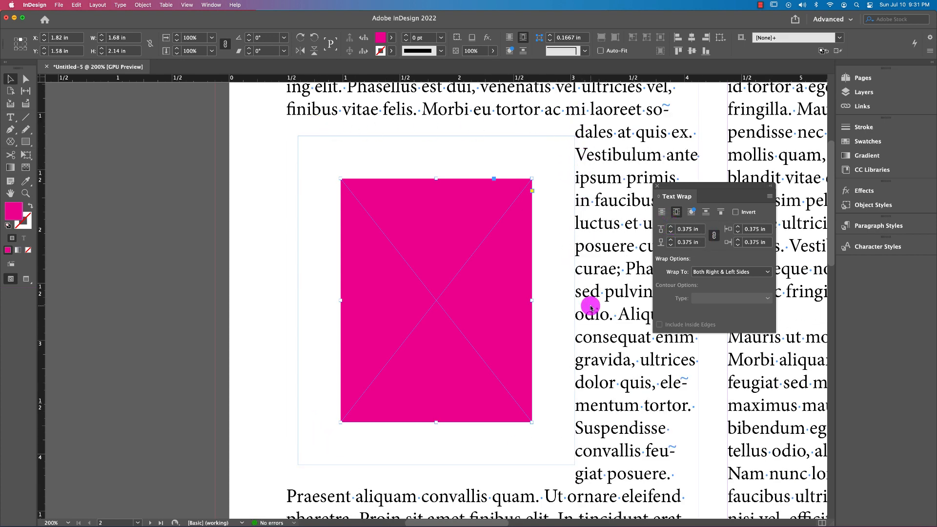
click(668, 234)
click(668, 234)
click(668, 233)
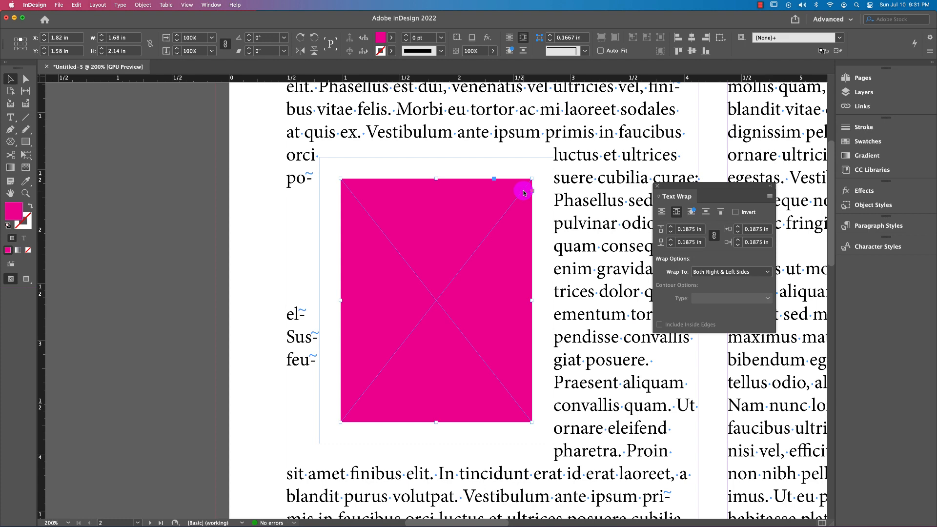
Move the magenta rectangle down to about Y 1.81 in and widen it to 3.625 in to span the first column
mouse_move(463, 240)
mouse_down()
mouse_move(463, 269)
mouse_move(463, 259)
mouse_up()
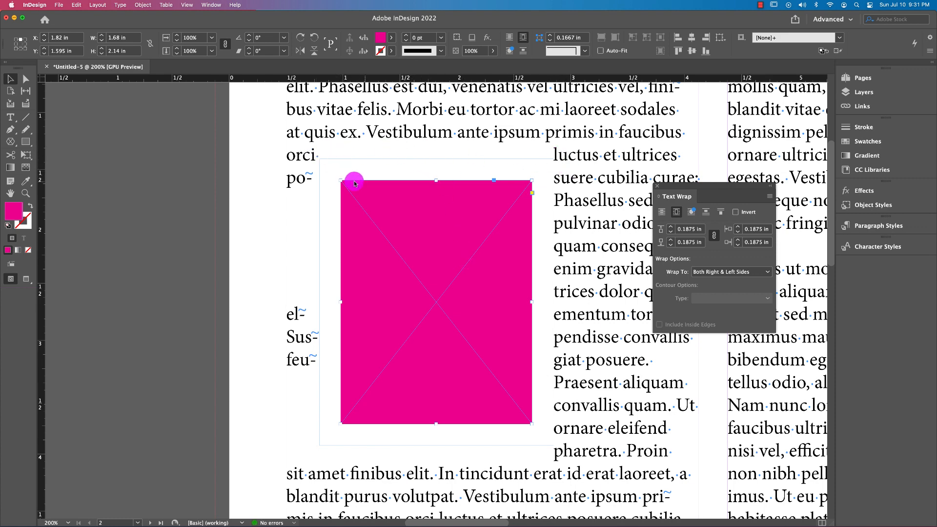
drag(408, 250, 408, 267)
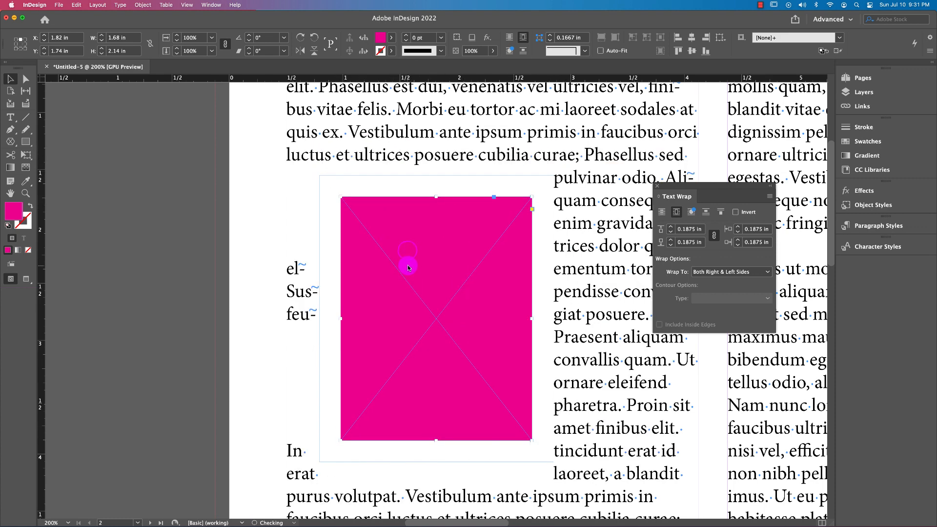
key(super+1)
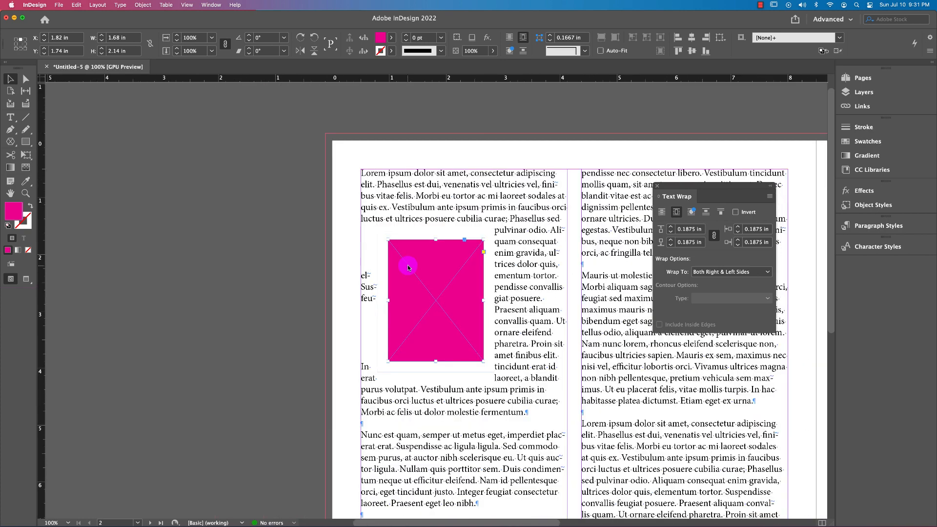
scroll(408, 268, right, 5)
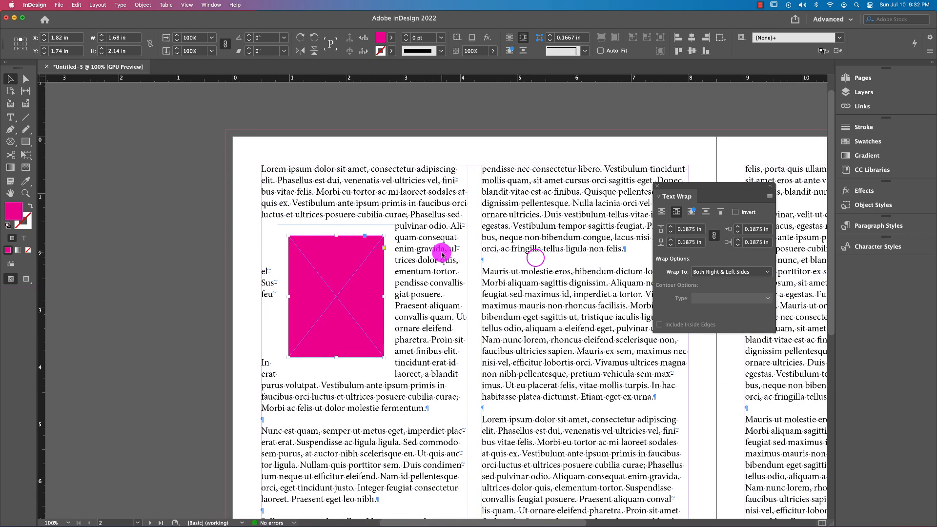
scroll(360, 202, right, 5)
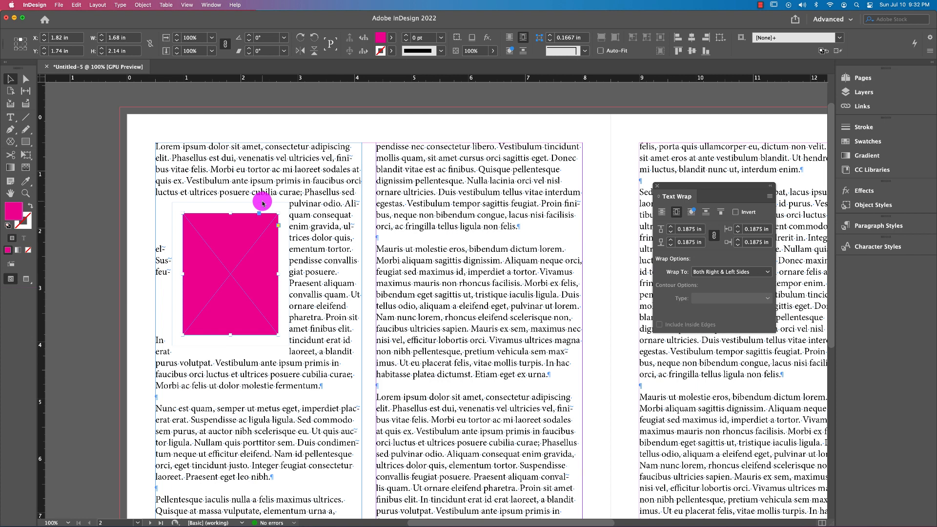
click(711, 238)
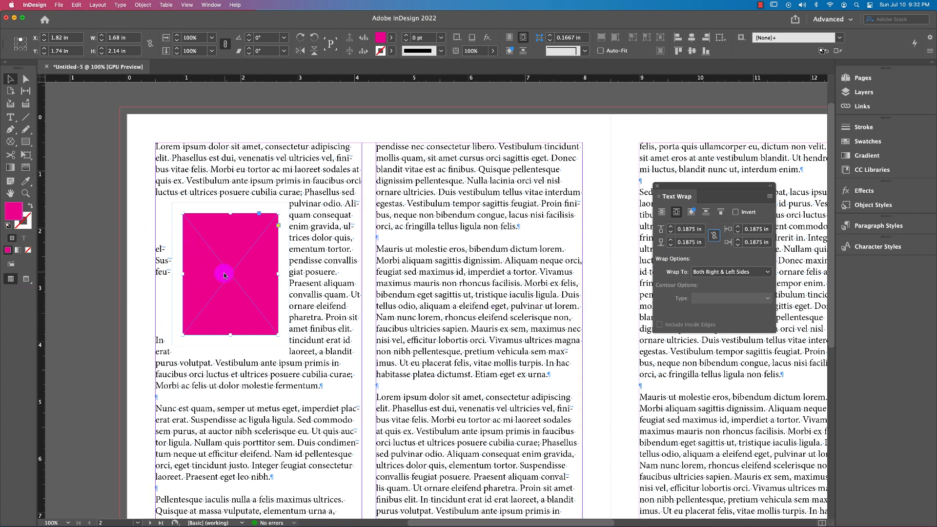
drag(230, 271, 361, 275)
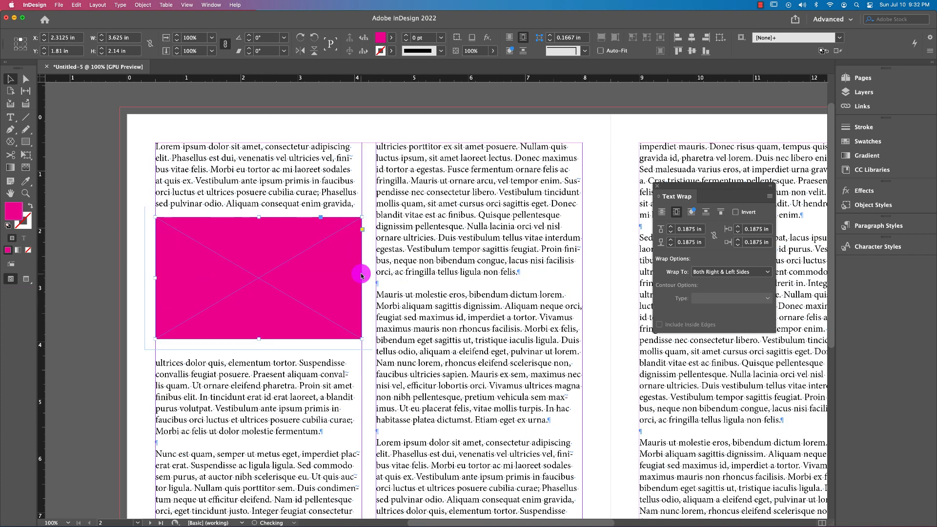
Link the four wrap offsets again and raise them together to 0.6875 in
click(714, 236)
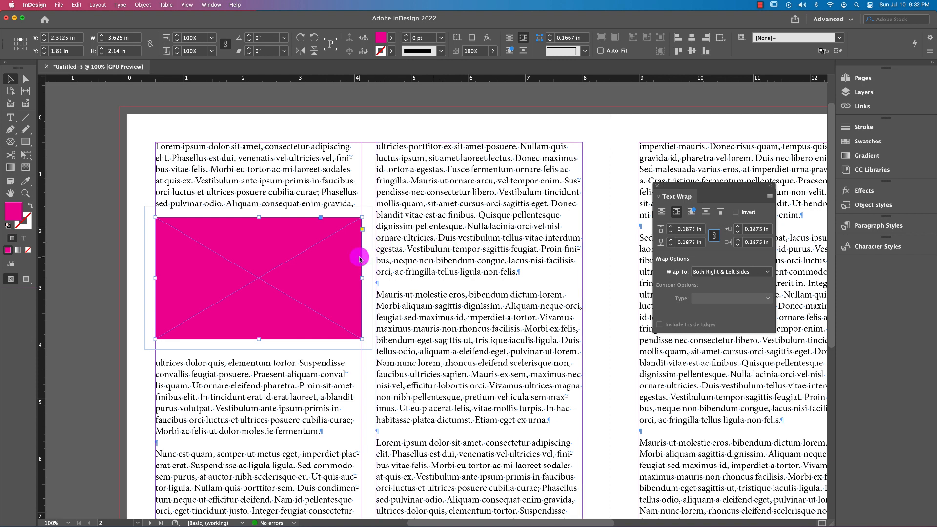
click(668, 230)
click(669, 230)
click(668, 230)
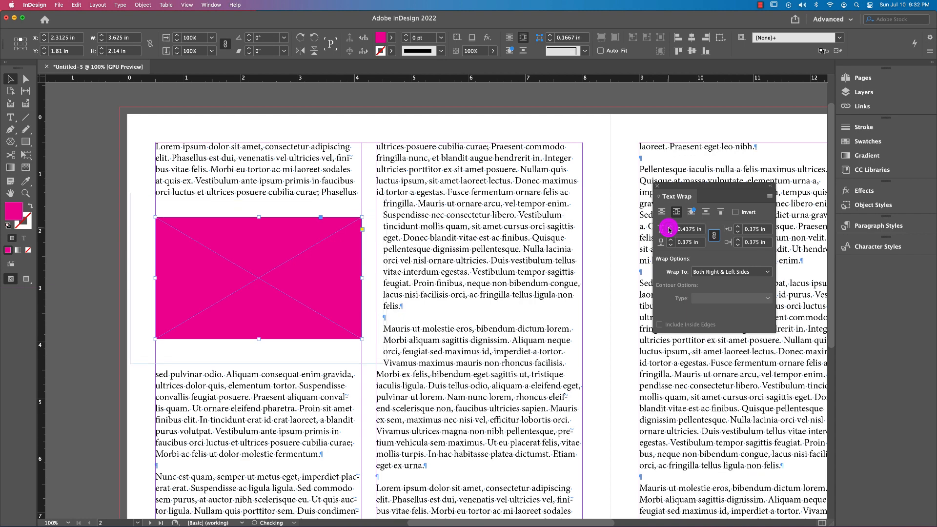
click(668, 230)
click(668, 230)
click(668, 230)
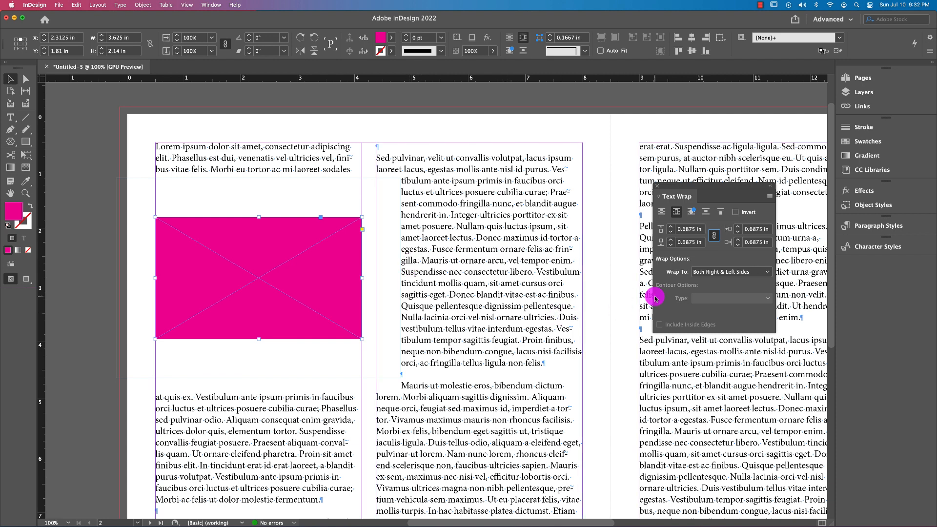
Unlink the wrap offsets and reduce only the rectangle's right offset to 0.125 in
click(711, 239)
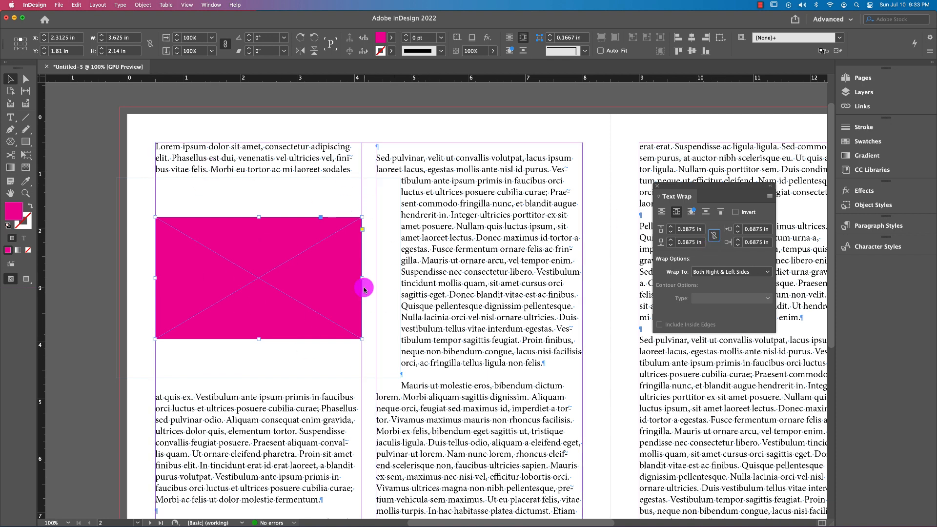
click(737, 244)
click(737, 244)
click(737, 243)
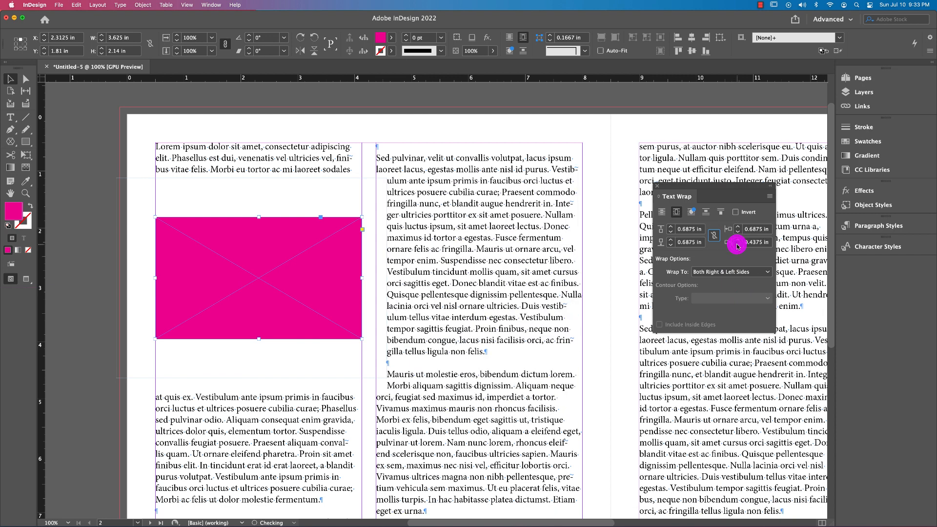
click(737, 244)
click(738, 244)
click(737, 244)
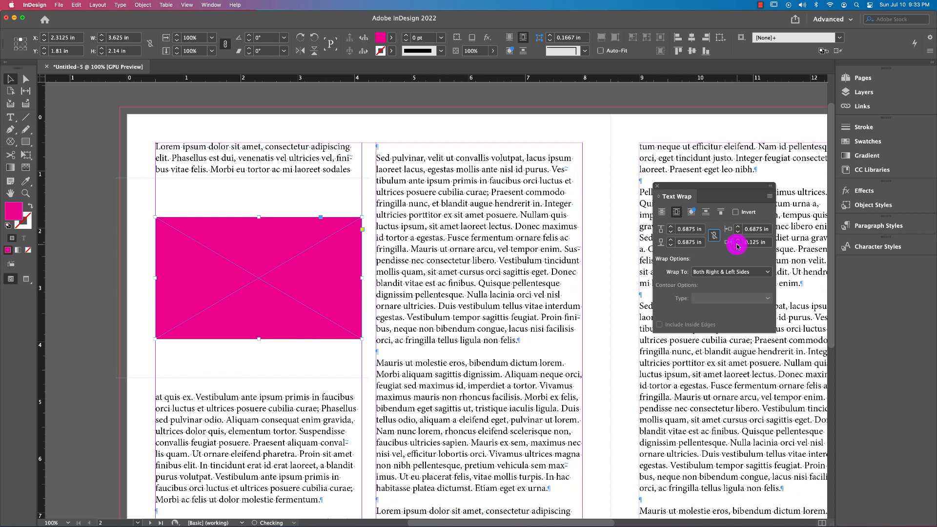
Reduce the rectangle's left and right wrap offsets to 0.0625 in each
click(737, 232)
click(737, 232)
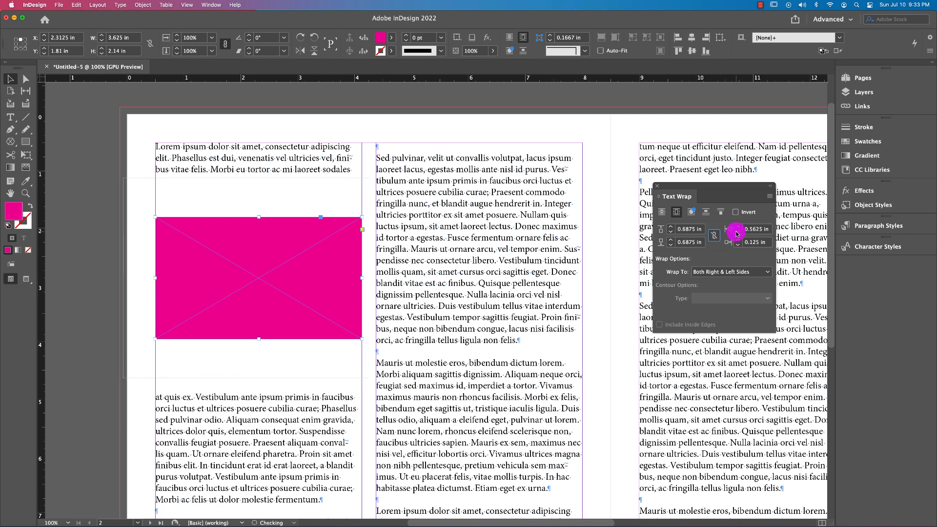
click(737, 232)
click(737, 232)
click(736, 232)
click(737, 232)
click(737, 232)
triple_click(737, 232)
click(737, 244)
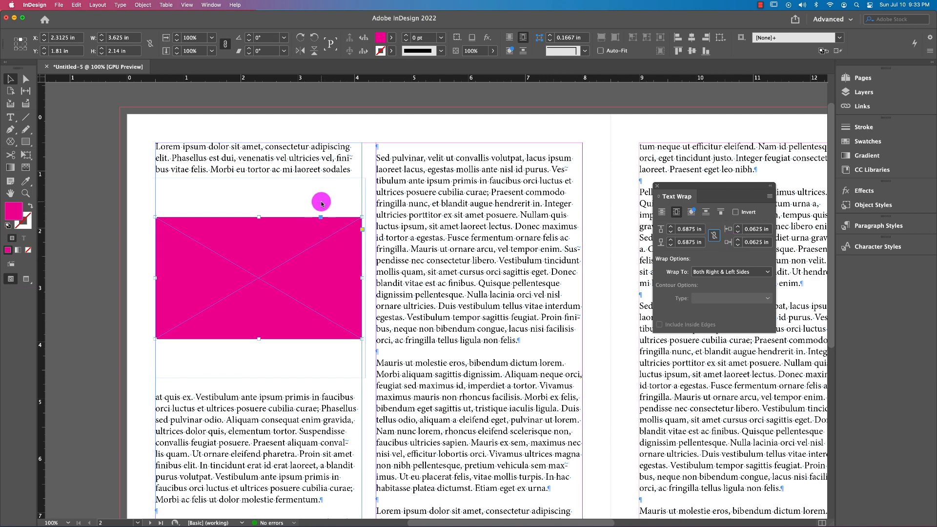
Reduce the rectangle's top wrap offset to 0.1875 in, briefly trying 0.25 in
click(670, 233)
click(671, 233)
click(671, 233)
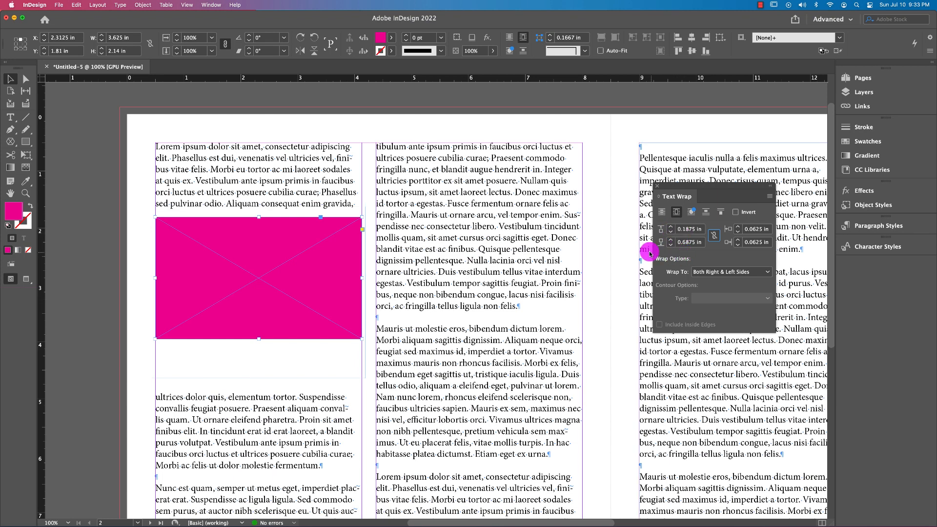
click(671, 227)
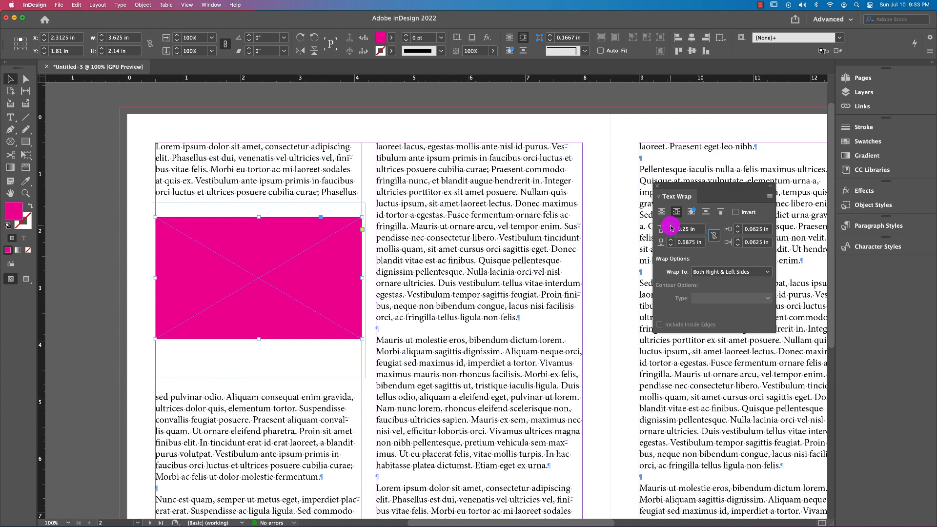
click(670, 233)
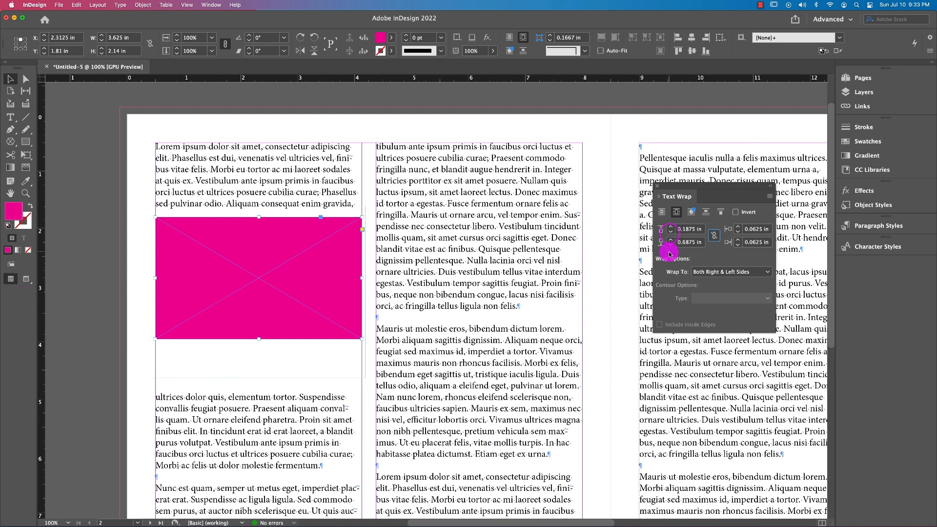
Reduce the rectangle's bottom wrap offset to 0.25 in, comparing it with 0.3125 in
click(671, 245)
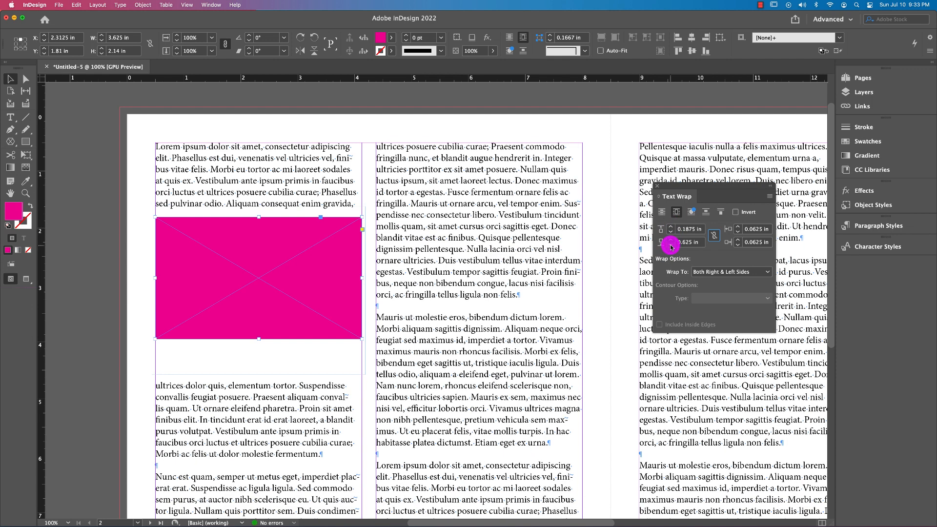
click(671, 245)
click(670, 245)
click(670, 245)
click(671, 245)
click(671, 245)
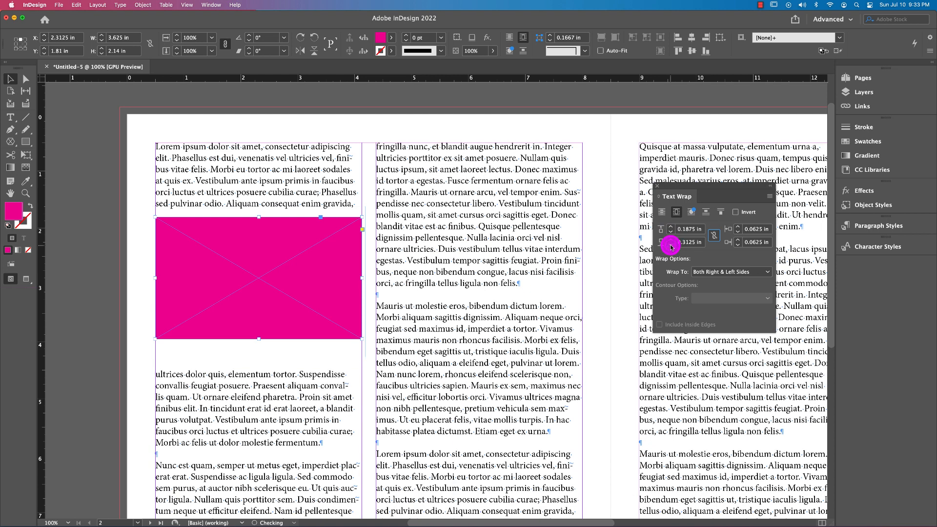
click(671, 245)
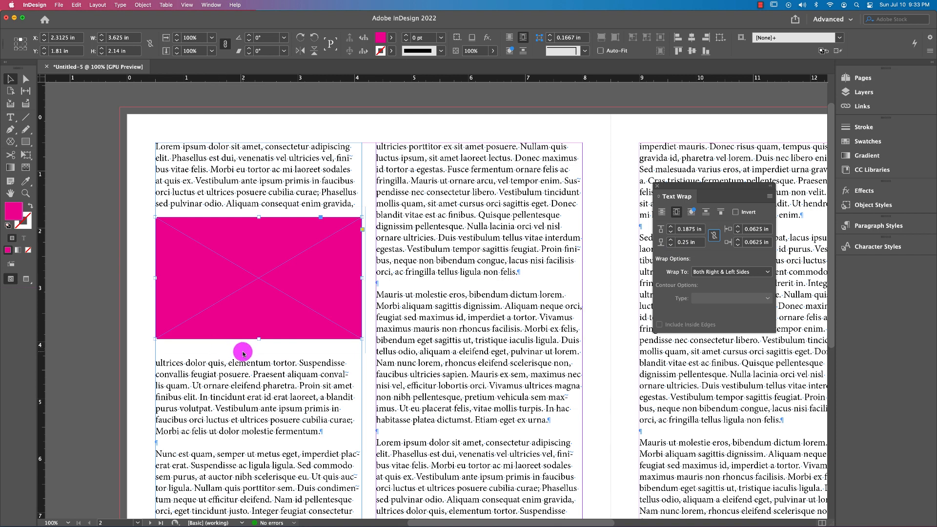
click(669, 242)
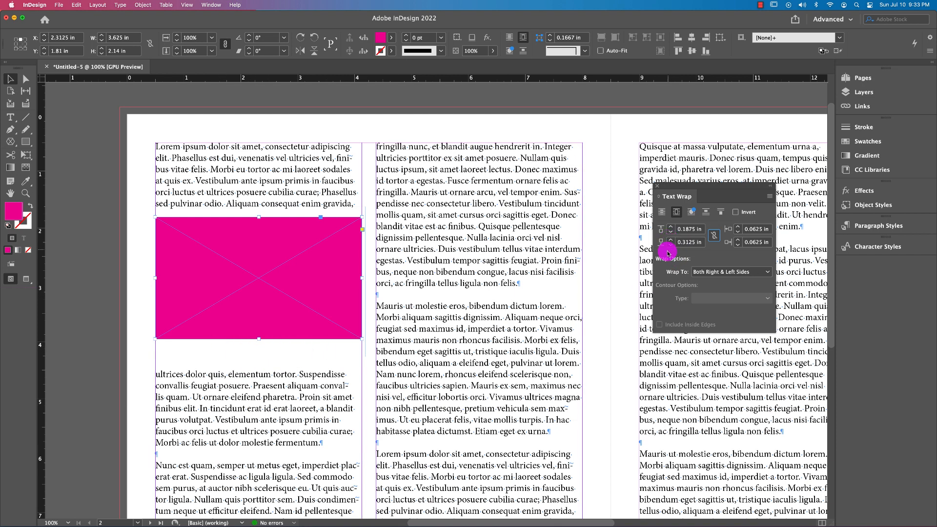
click(670, 245)
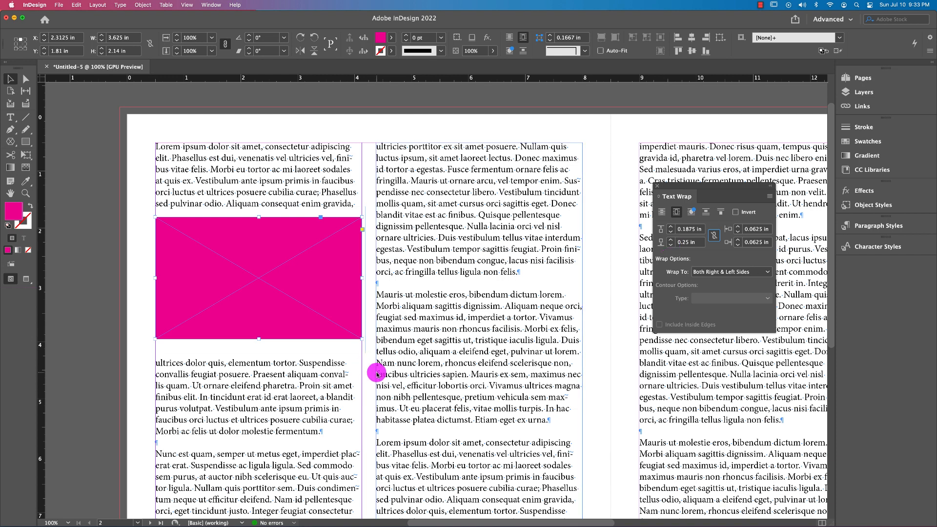
Move the cyan circle over the left page's second column and wrap the text around its bounding box
key(super+minus)
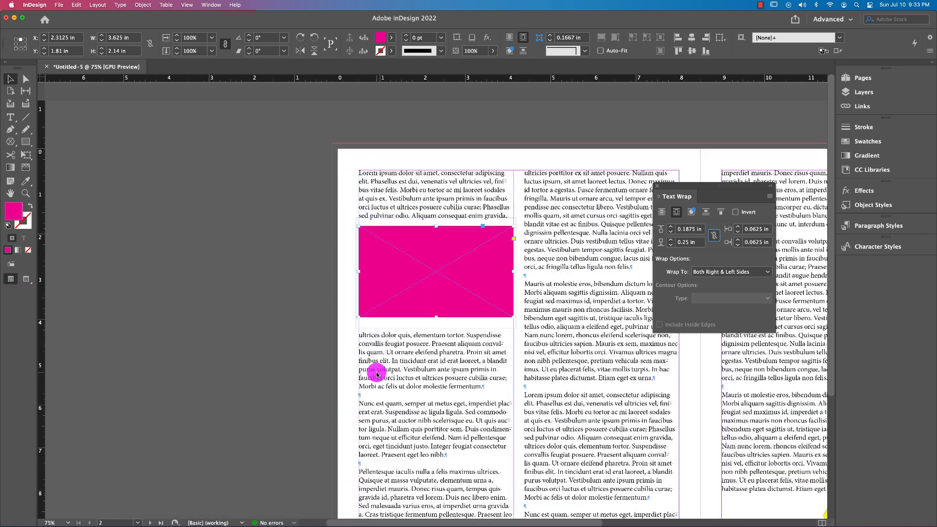
drag(711, 394, 446, 269)
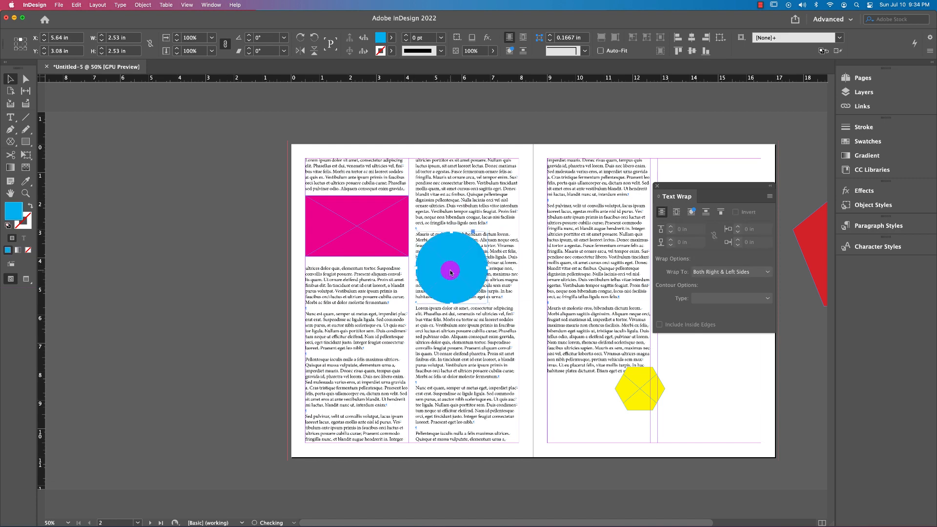
key(super+1)
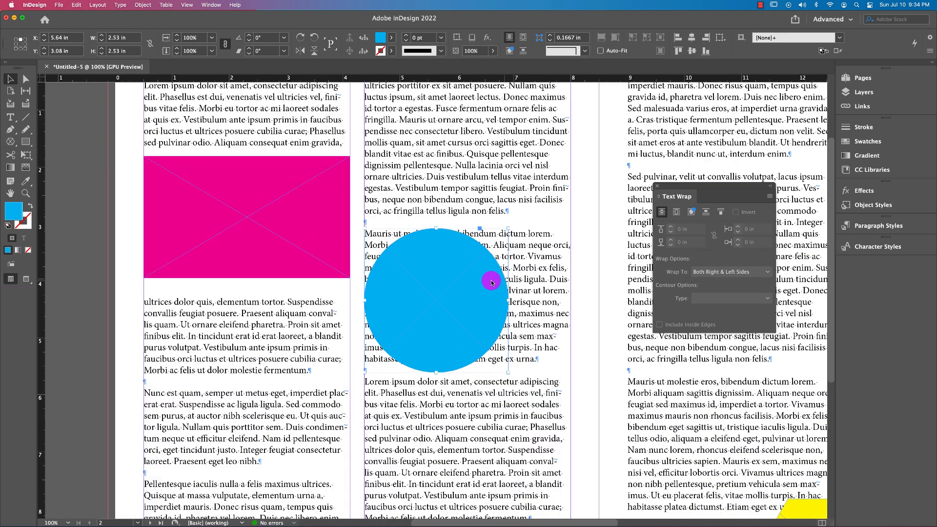
click(675, 213)
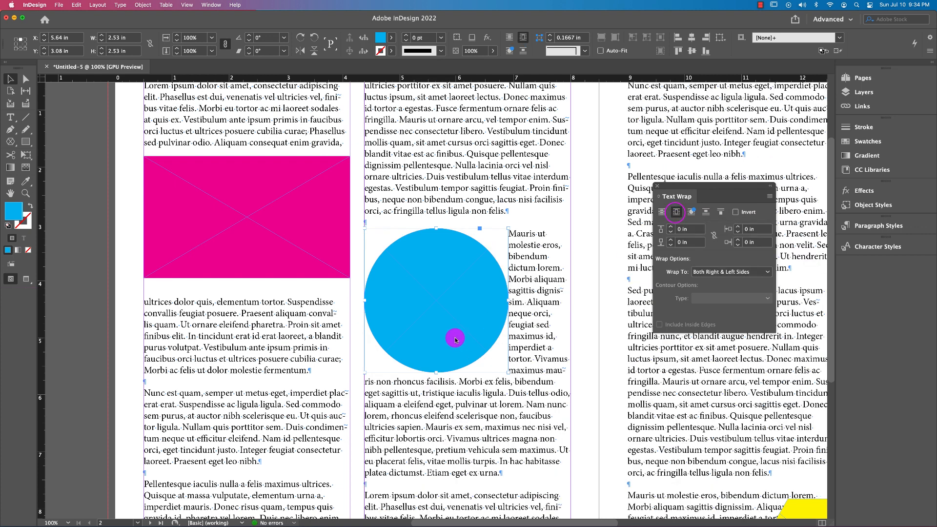
Reposition the cyan circle within the left page's second column to about X 6.035 in, Y 3.2 in, keeping the bounding box wrap
drag(451, 322, 469, 349)
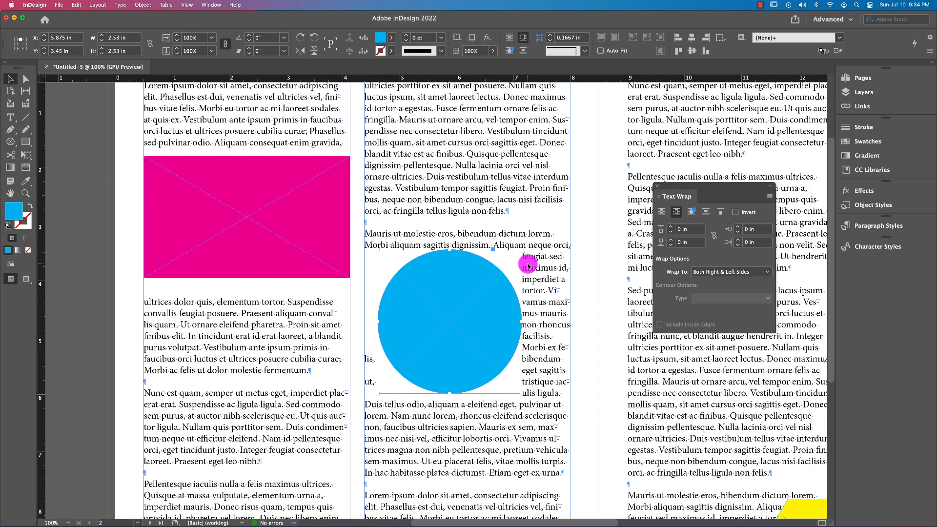
click(100, 291)
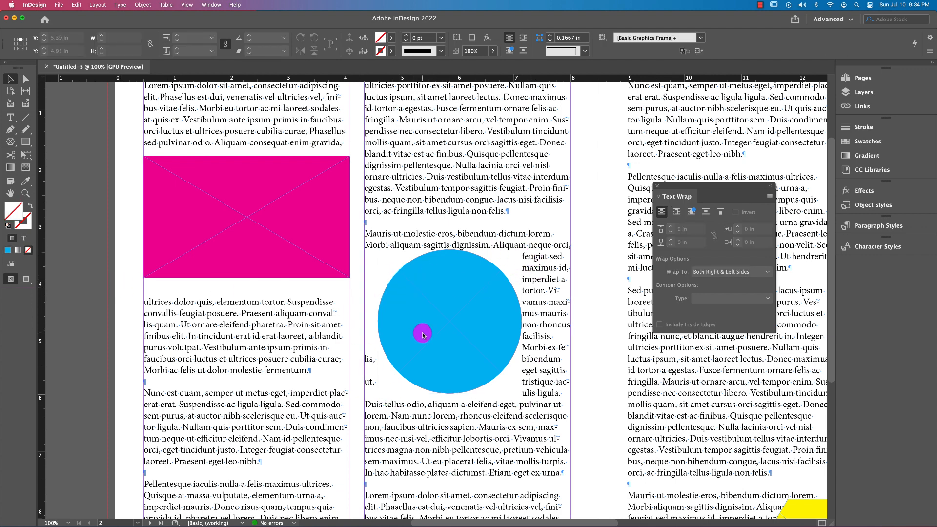
drag(423, 333, 437, 343)
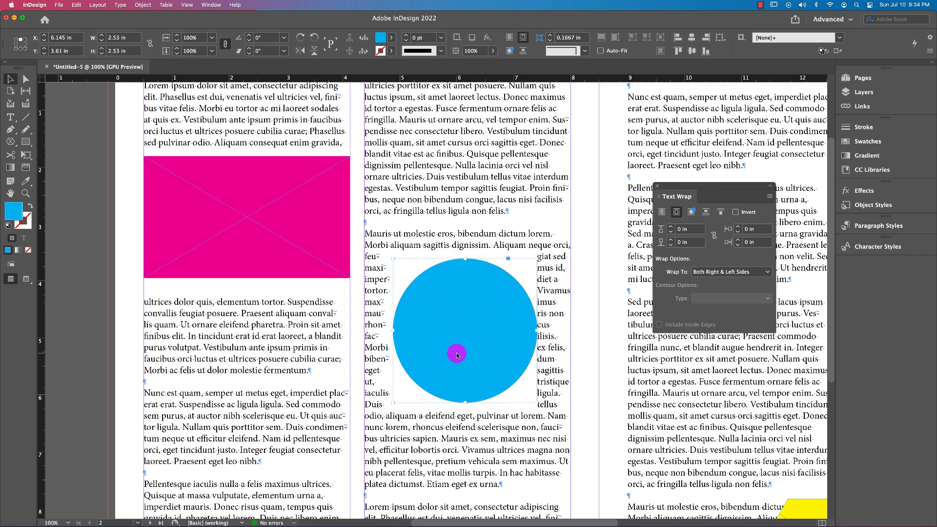
drag(457, 354, 450, 331)
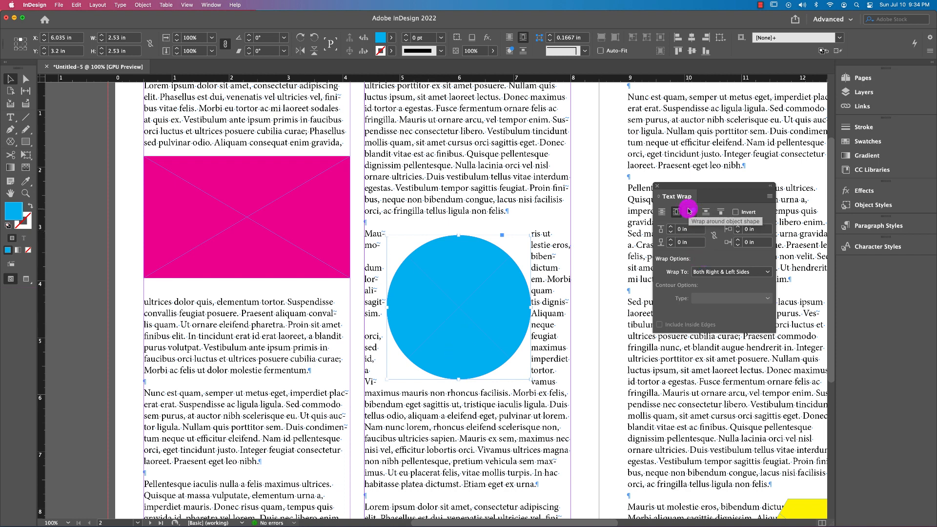
Wrap the text around the circle's object shape with a 0.1875 in offset and lower the circle to about Y 3.5 in
click(688, 211)
drag(480, 316, 480, 335)
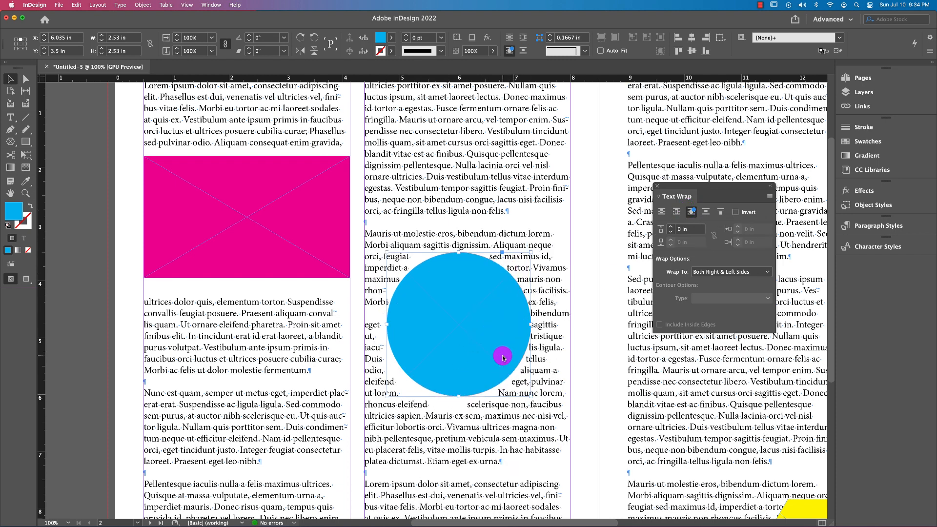
click(669, 225)
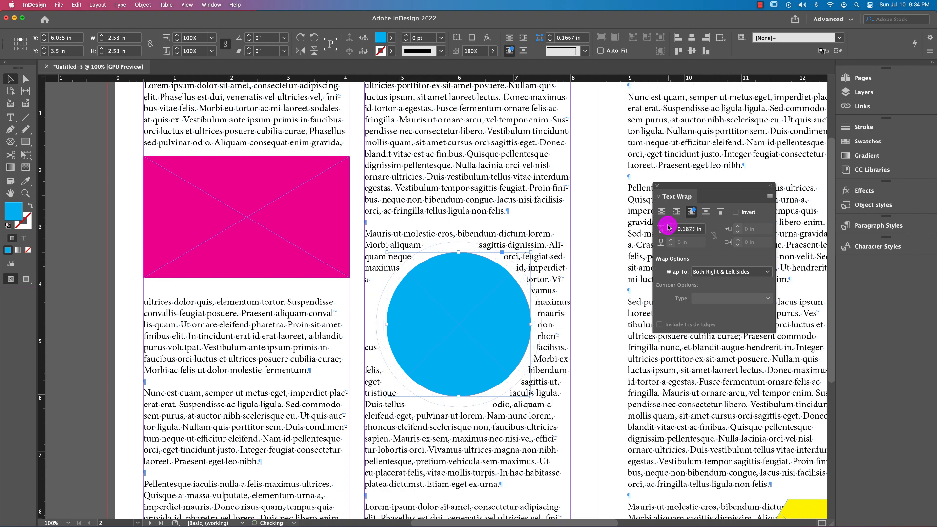
Shift the shape-wrapped circle around within its column, ending at about X 6.085 in, Y 3.7 in
drag(462, 347, 491, 357)
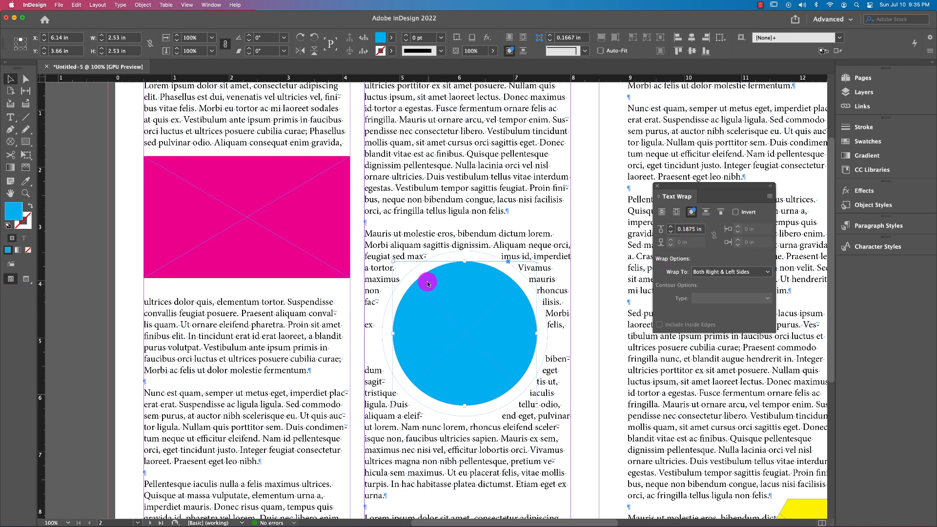
drag(448, 317, 429, 324)
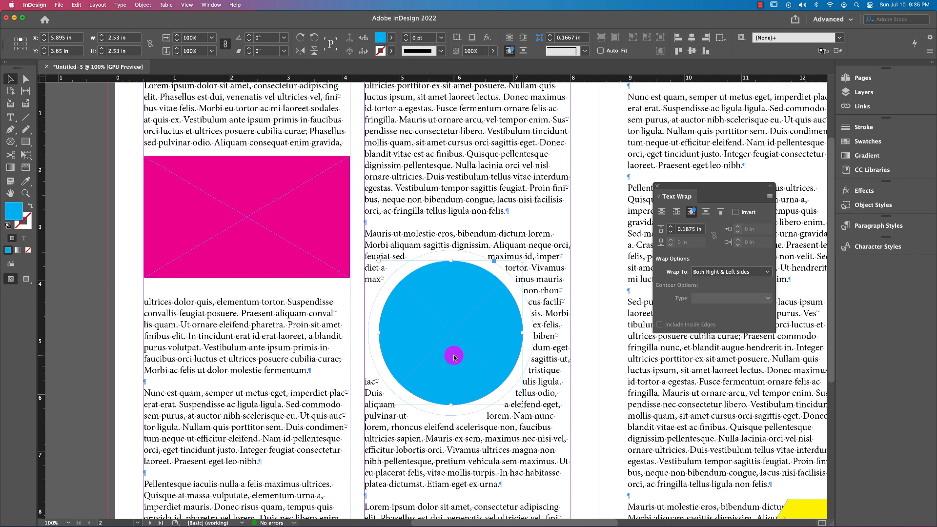
mouse_move(479, 331)
mouse_down()
mouse_move(505, 331)
mouse_move(481, 329)
mouse_move(492, 335)
mouse_up()
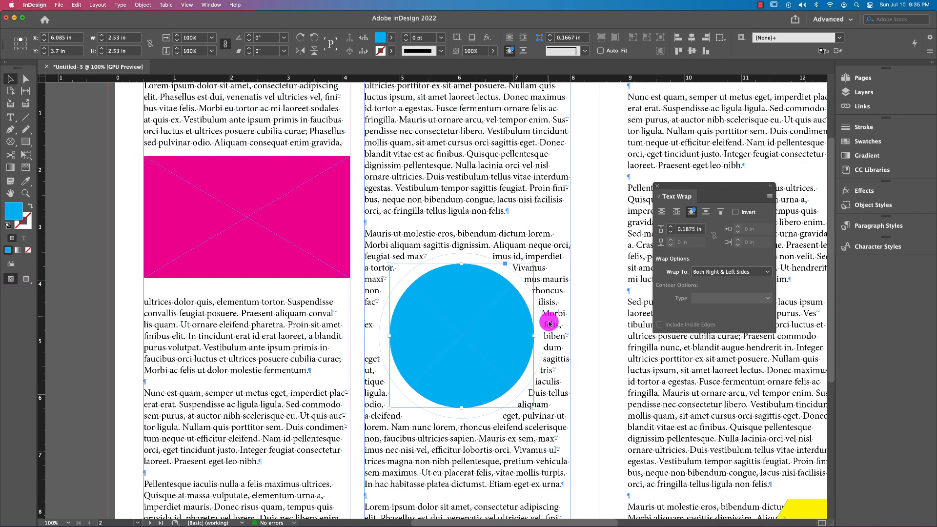
Move the yellow hexagon over the right page's first column and wrap text around its object shape with a 0.1875 in offset
scroll(711, 400, down, 3)
scroll(711, 400, right, 8)
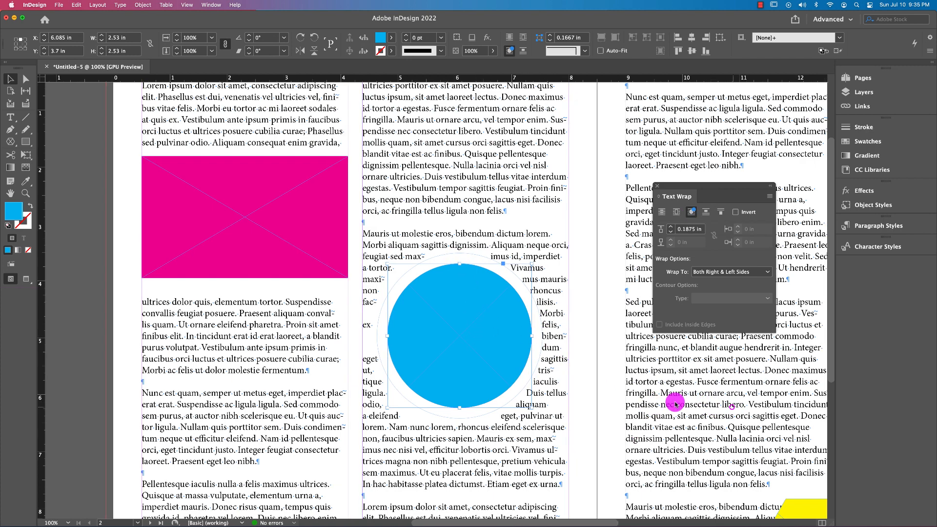
drag(615, 477, 524, 347)
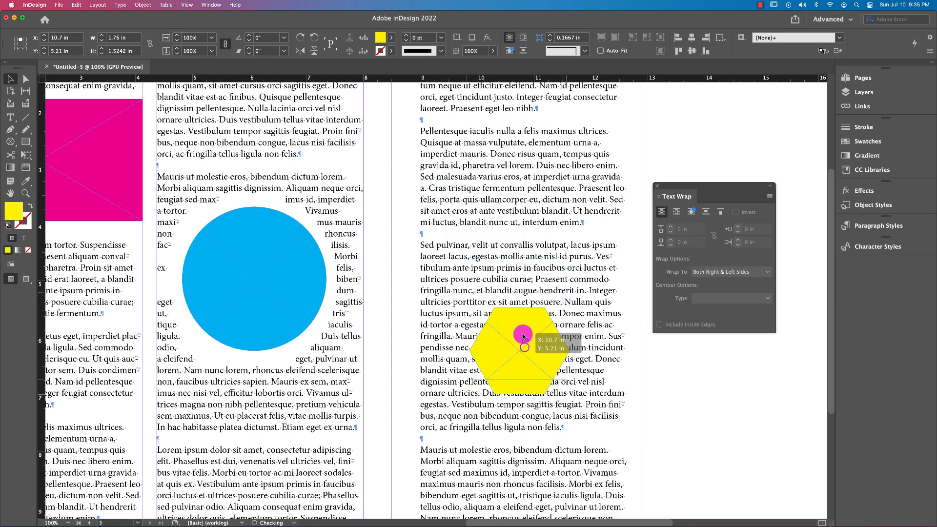
click(689, 212)
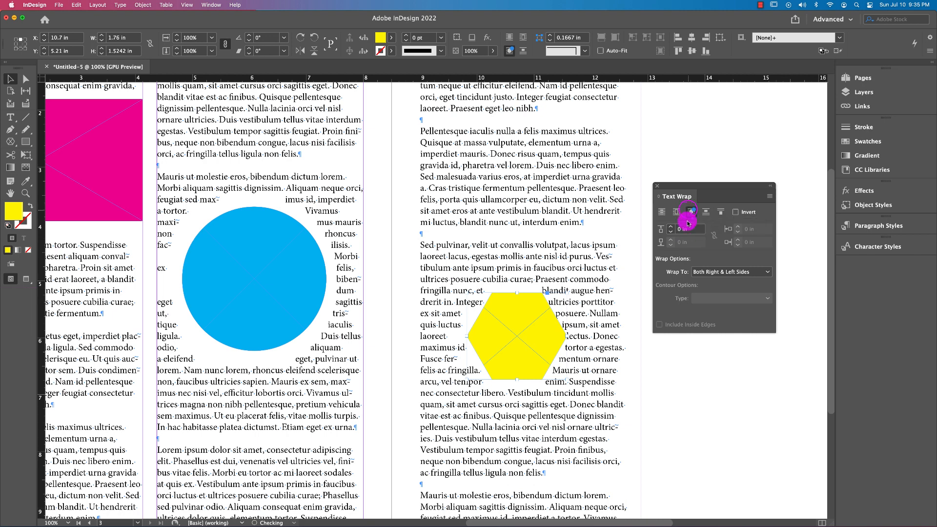
click(671, 227)
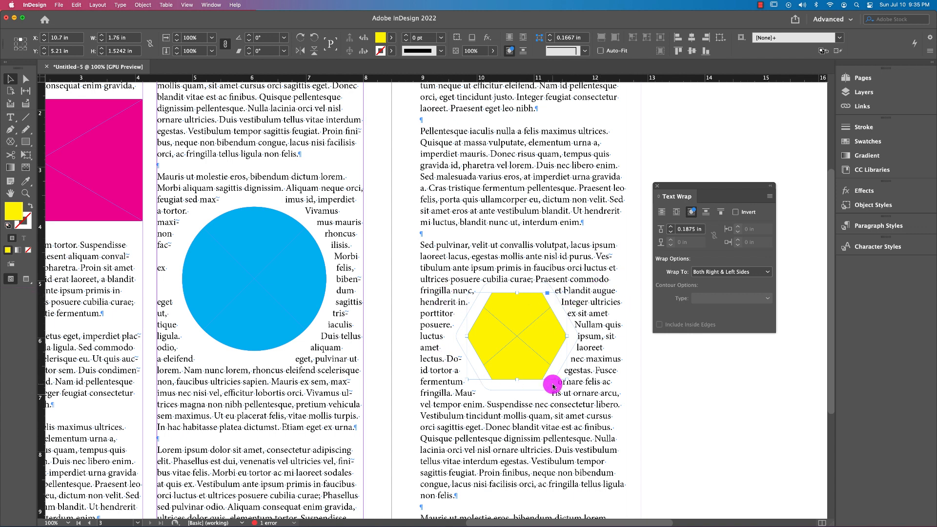
Change the yellow hexagon's text wrap to Jump object
click(705, 213)
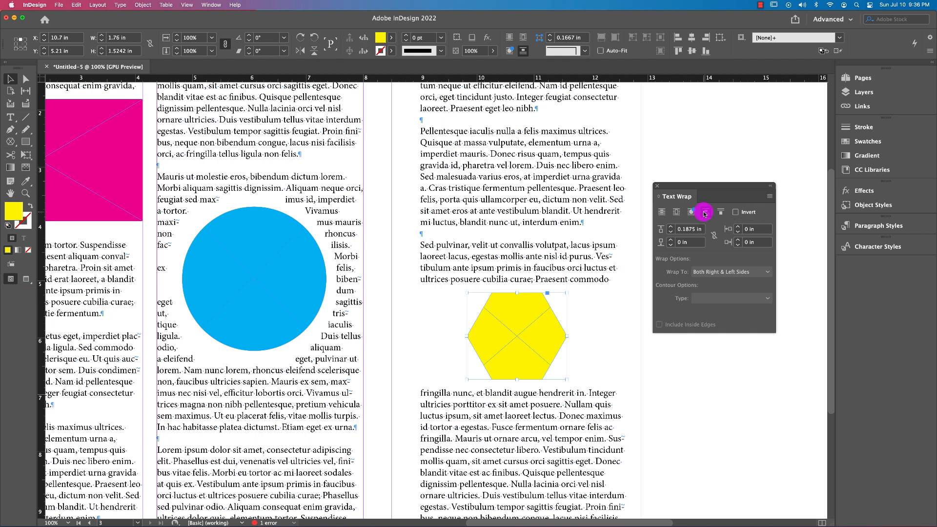
scroll(519, 334, down, 5)
scroll(519, 334, right, 2)
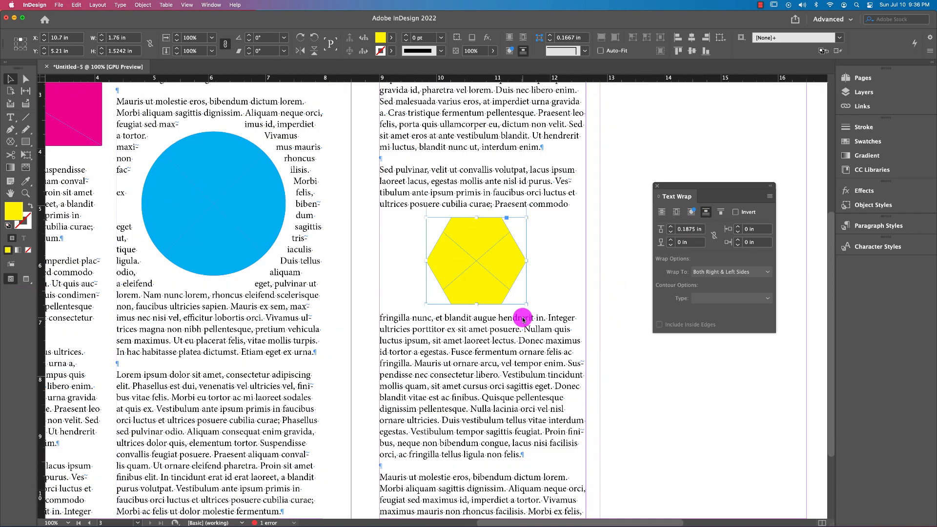
click(735, 212)
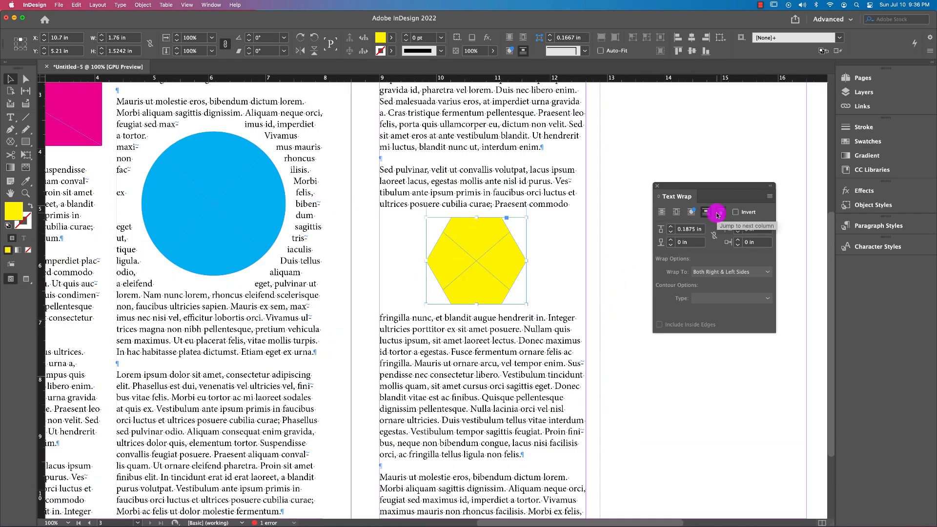
Set the cyan circle's wrap to Jump to next column and move it down its column to about X 5.965 in, Y 6.62 in
click(219, 234)
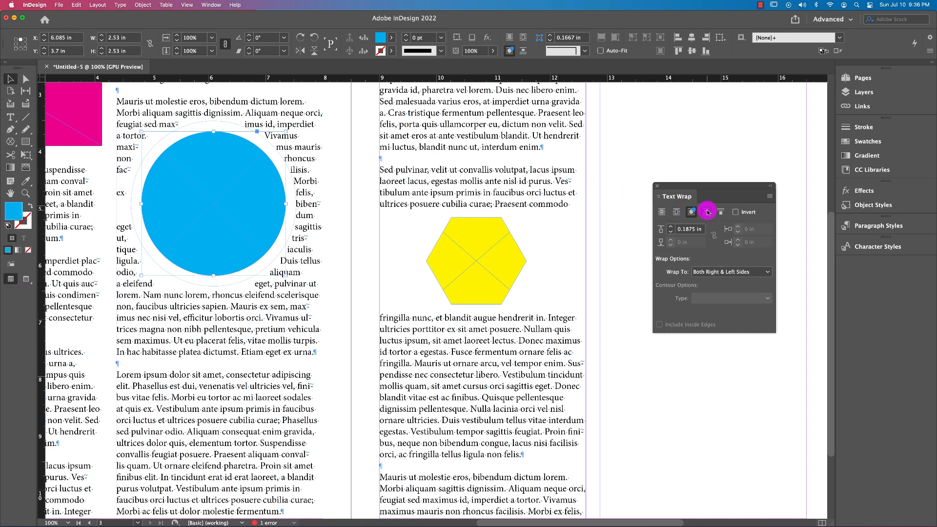
click(722, 211)
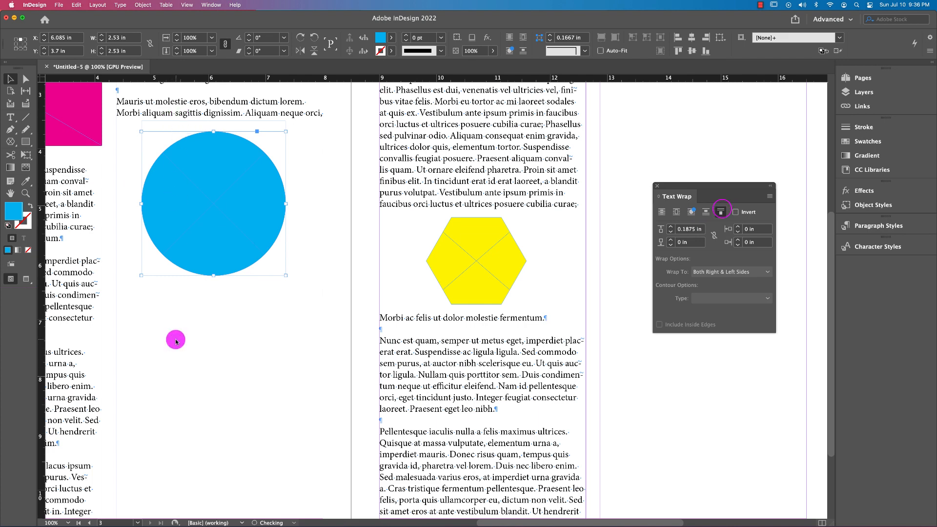
drag(220, 211, 211, 366)
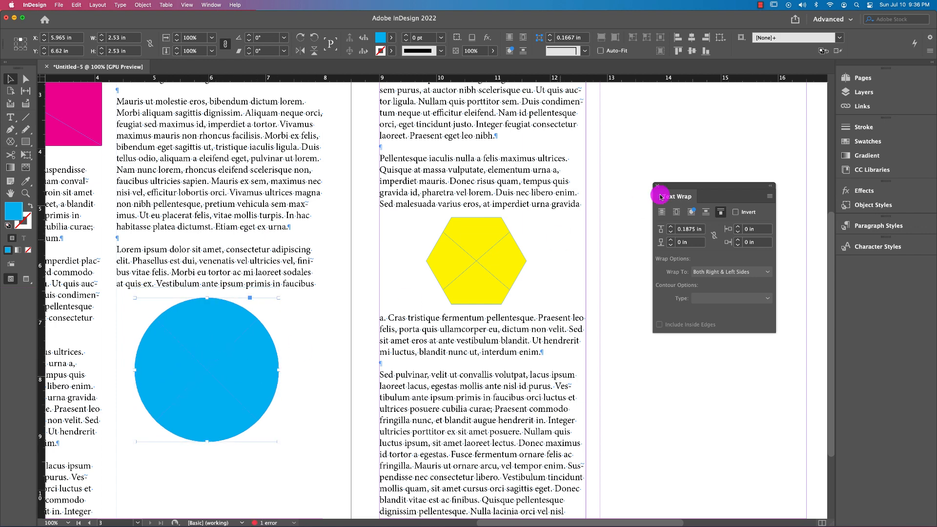
click(720, 216)
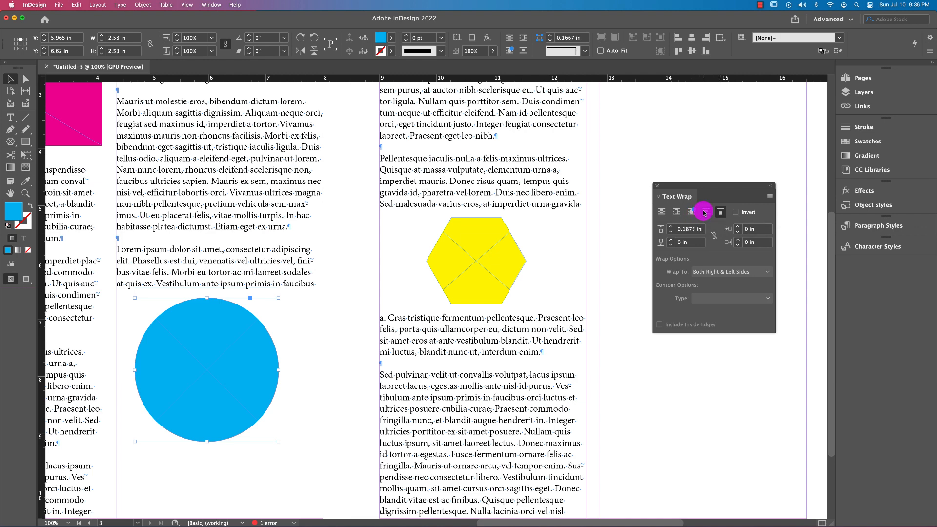
Try the Jump object, object shape and bounding box wraps on the circle, finishing with No text wrap
click(703, 212)
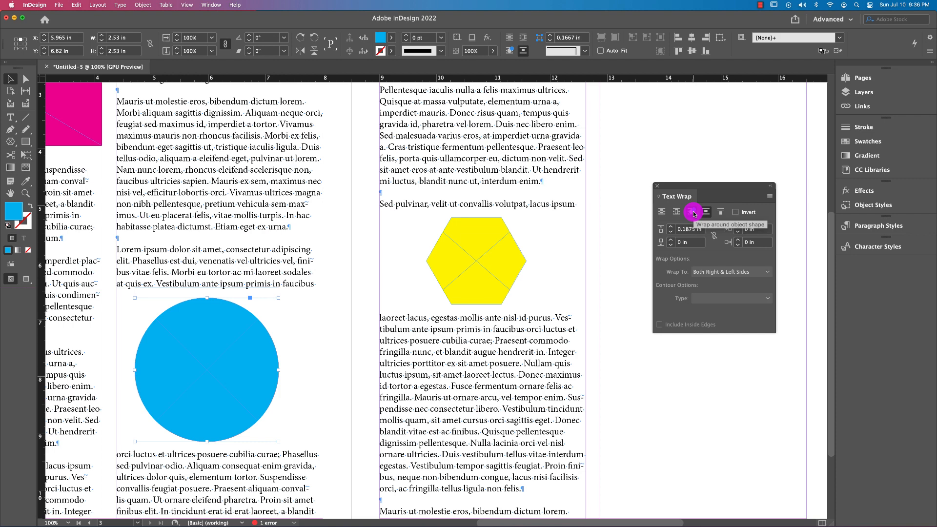
click(693, 213)
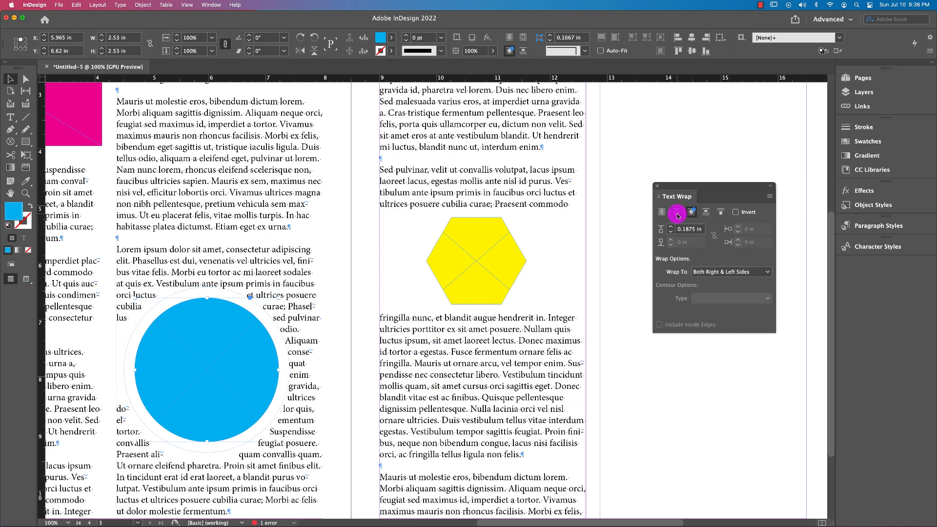
click(677, 213)
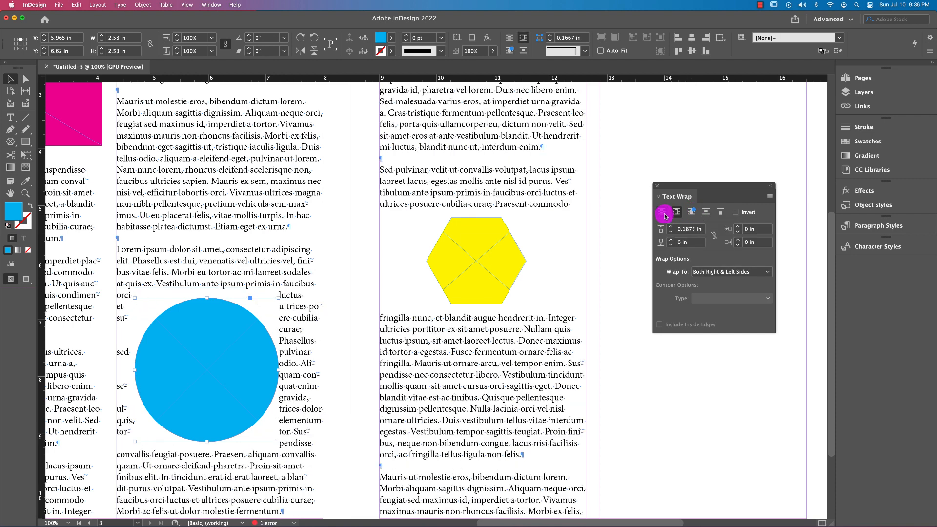
click(664, 213)
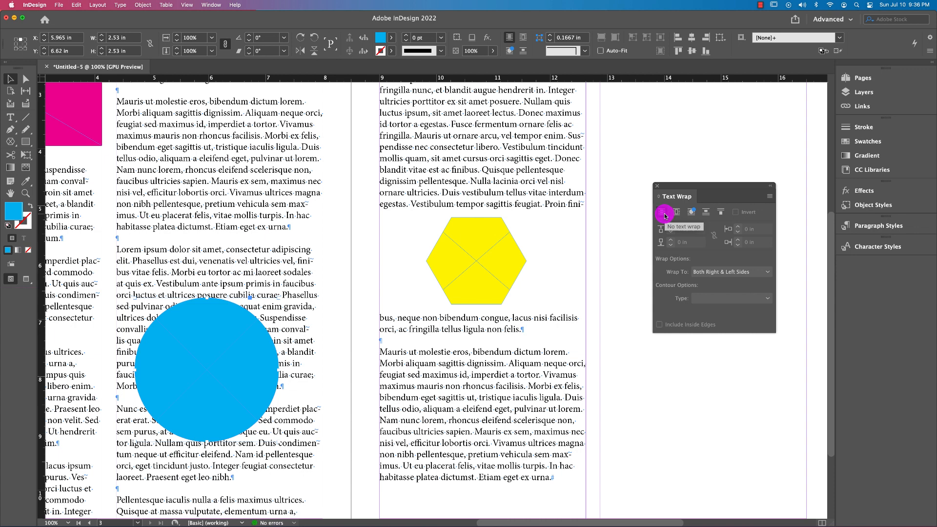
Move the red polygon over the upper part of the left page's second column, at about X 6.07 in, Y 1.29 in
key(super+minus)
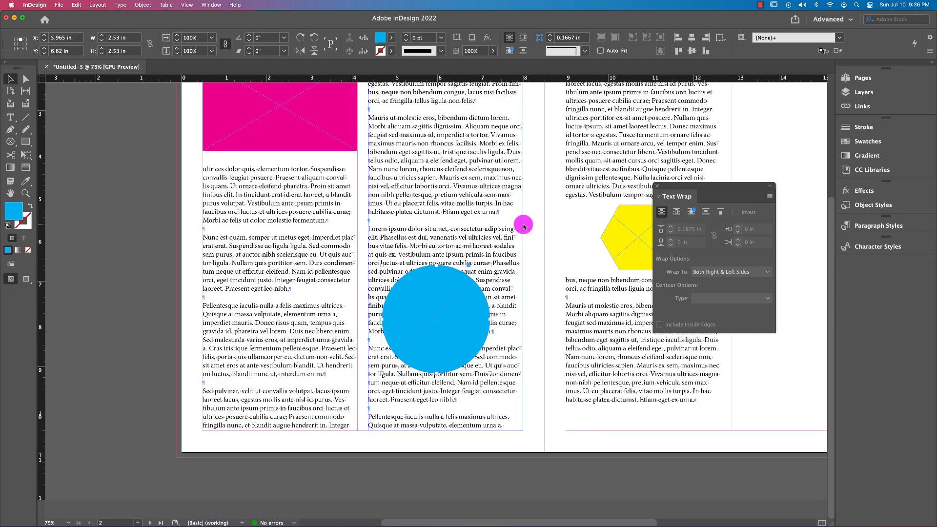
key(super+minus)
drag(793, 246, 431, 235)
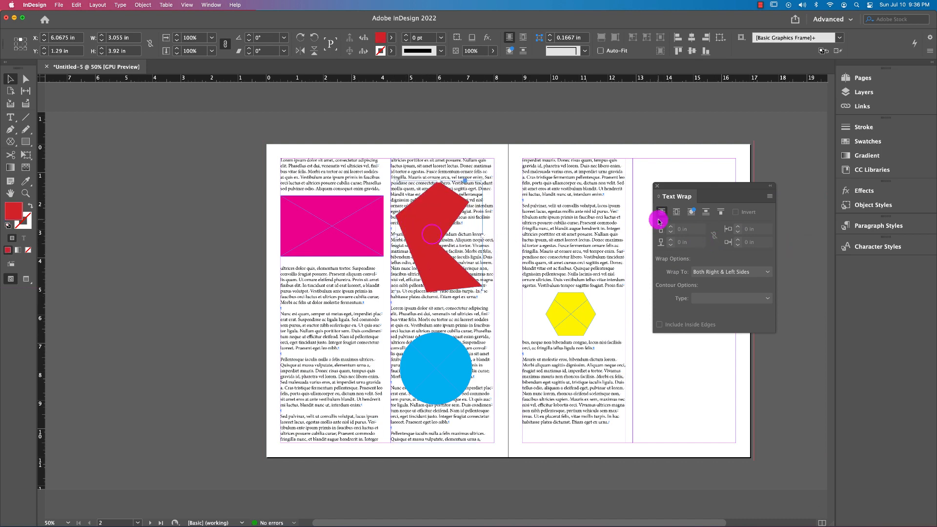
Try the bounding box wrap on the red polygon, then wrap text around its object shape with a 0.125 in offset
click(676, 212)
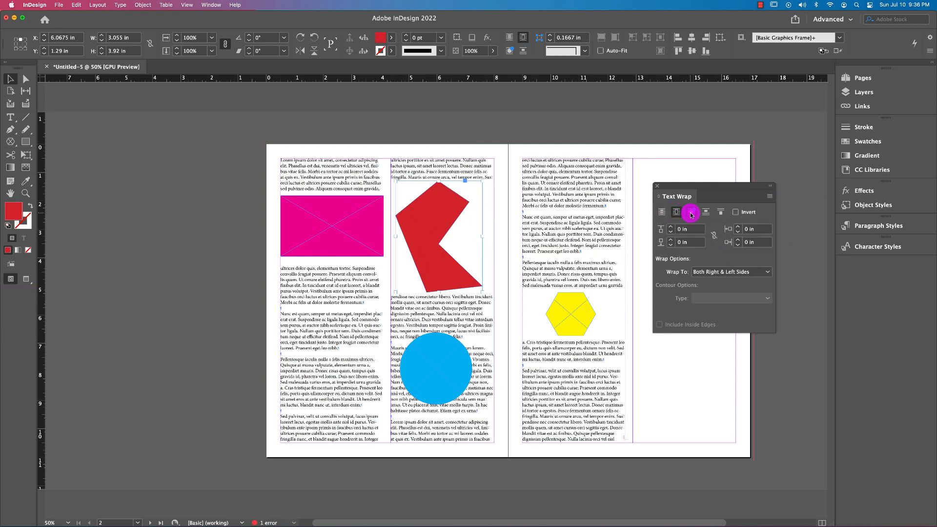
click(690, 213)
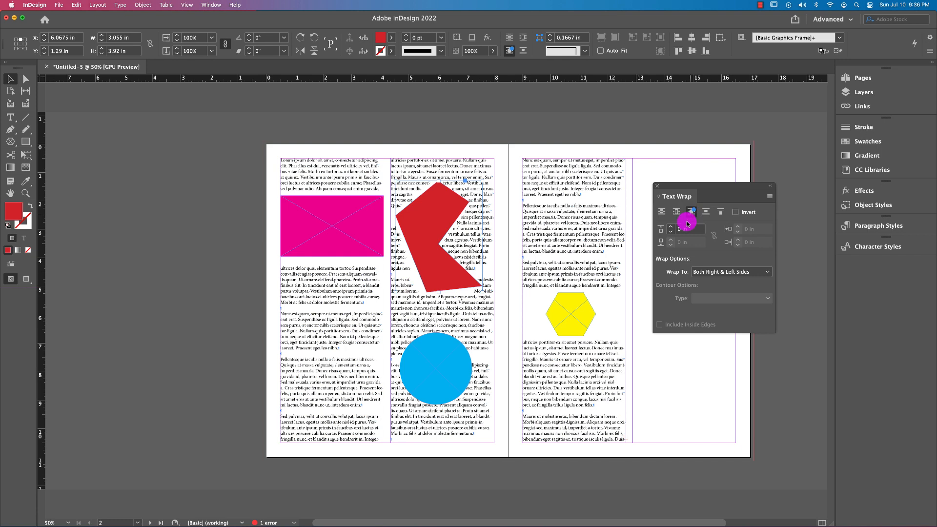
click(667, 228)
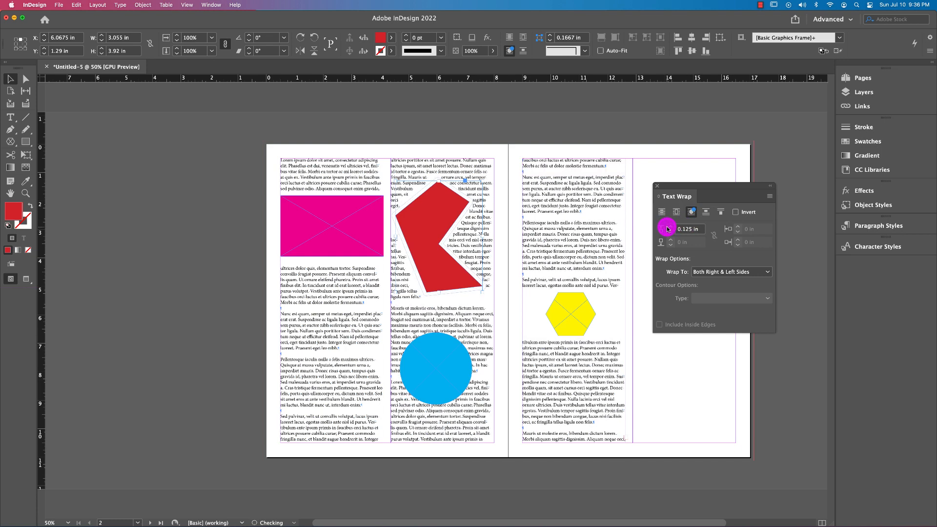